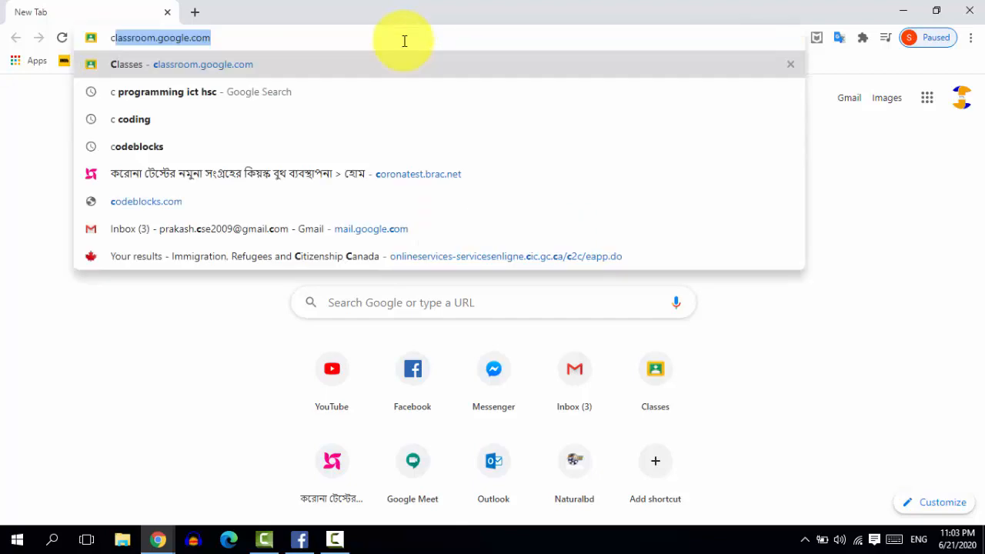
Step: Open the Code::Blocks website at codeblocks.org
{"action": "type", "text": "blocks"}
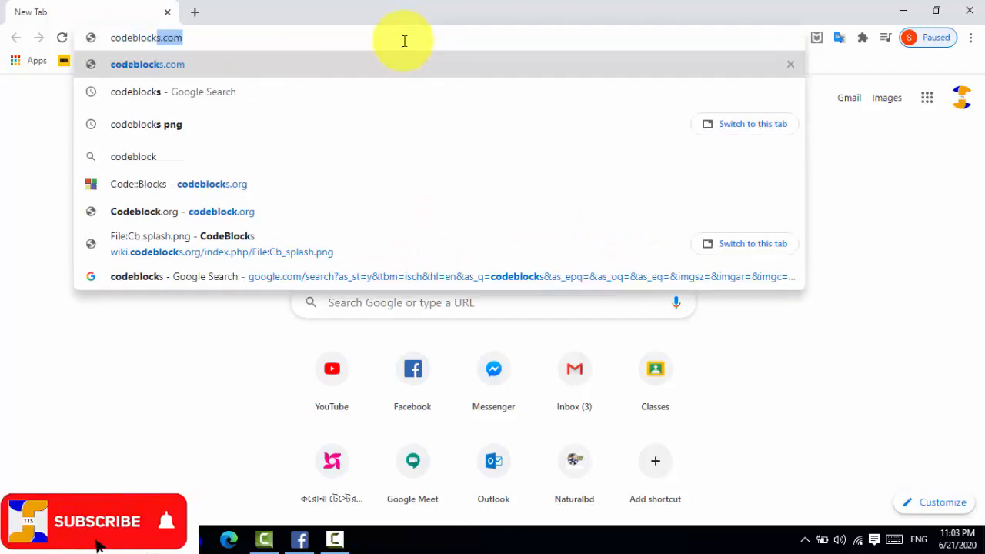
{"action": "type", "text": ".org"}
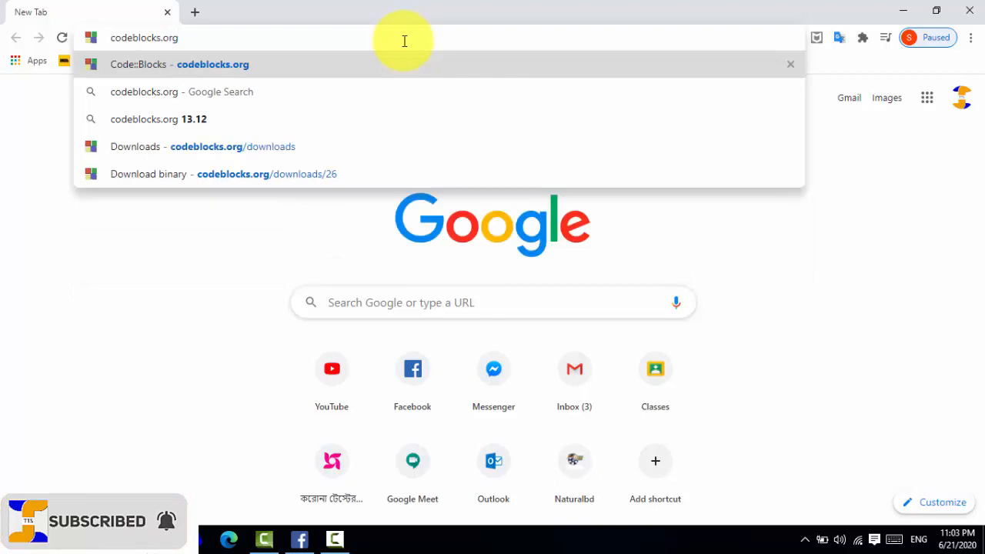
{"action": "key", "text": "Return"}
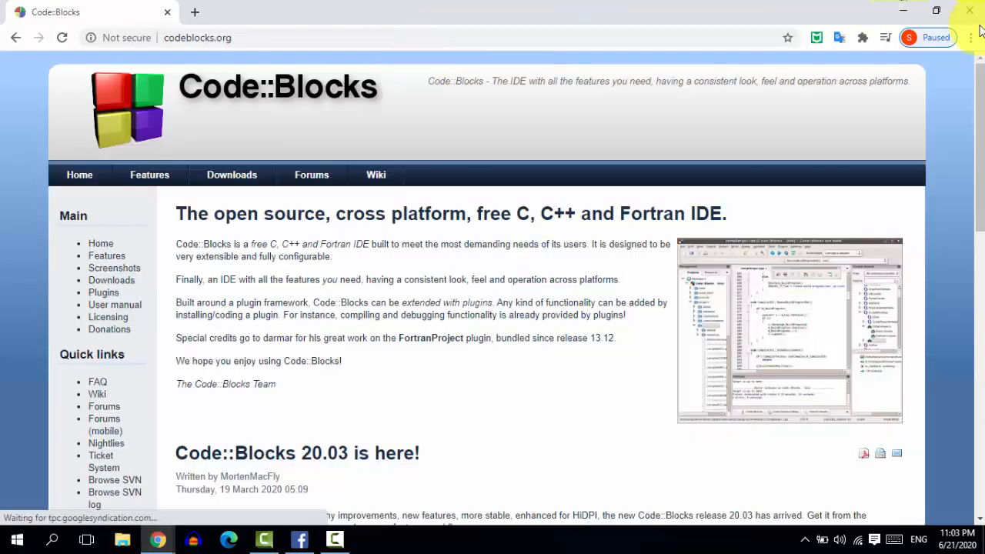
Step: Go to the site's downloads section and open the binary release page at its Windows file list
{"action": "scroll", "coordinate": [971, 131], "scroll_direction": "down", "scroll_amount": 1}
{"action": "scroll", "coordinate": [972, 132], "scroll_direction": "down", "scroll_amount": 2}
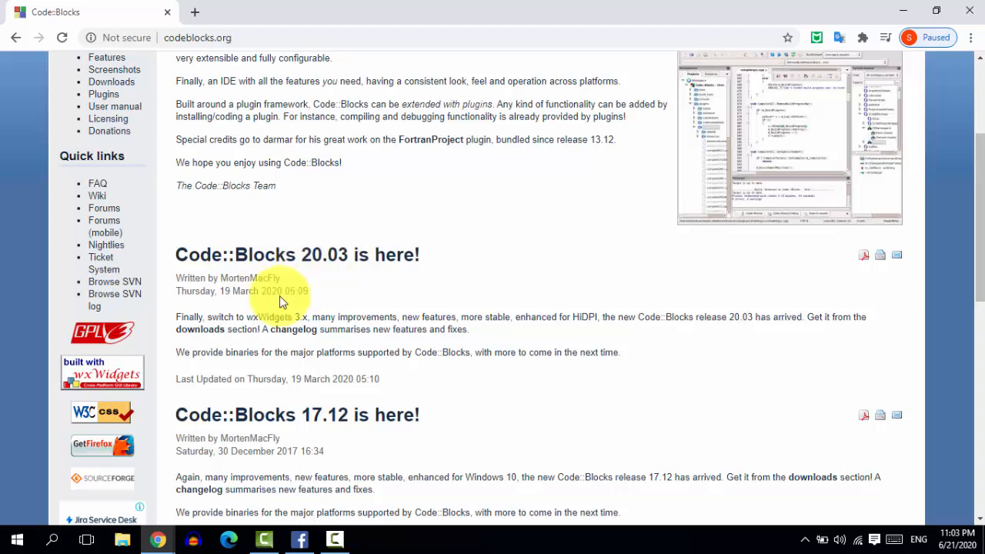
{"action": "left_click", "coordinate": [207, 333]}
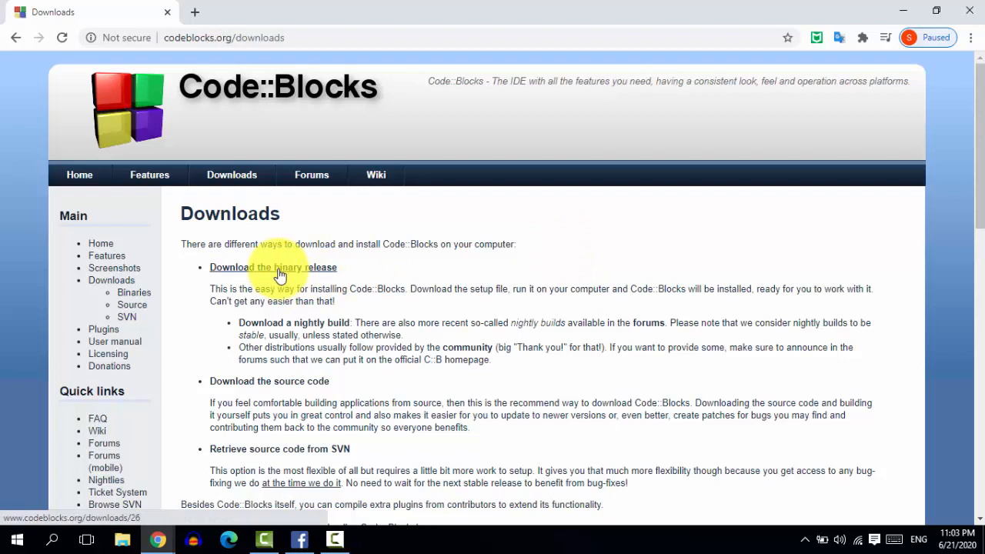
{"action": "left_click", "coordinate": [278, 269]}
{"action": "left_click_drag", "start_coordinate": [977, 146], "coordinate": [944, 220]}
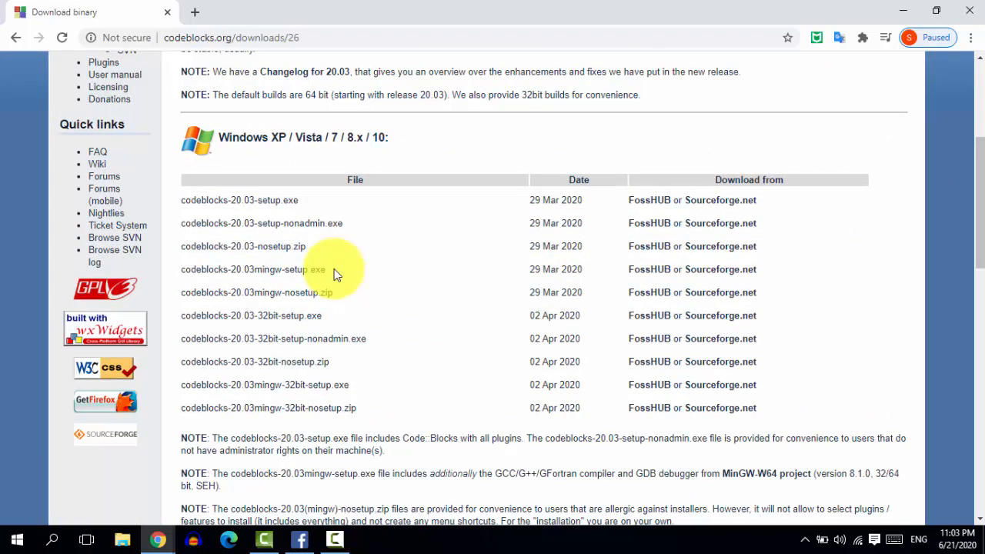
Step: Download codeblocks-20.03mingw-nosetup.zip for Windows from FossHUB
{"action": "left_click_drag", "start_coordinate": [255, 270], "coordinate": [281, 271]}
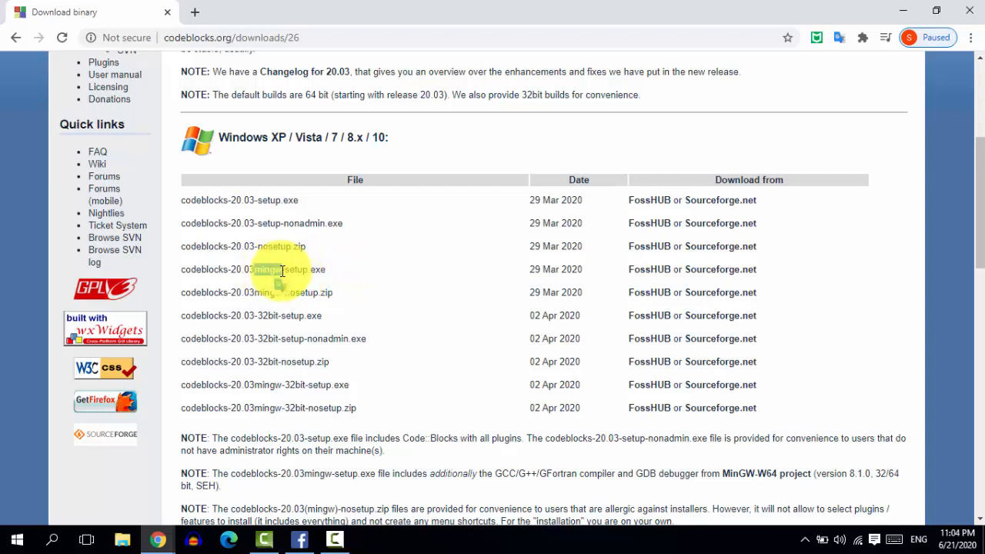
{"action": "left_click", "coordinate": [260, 275]}
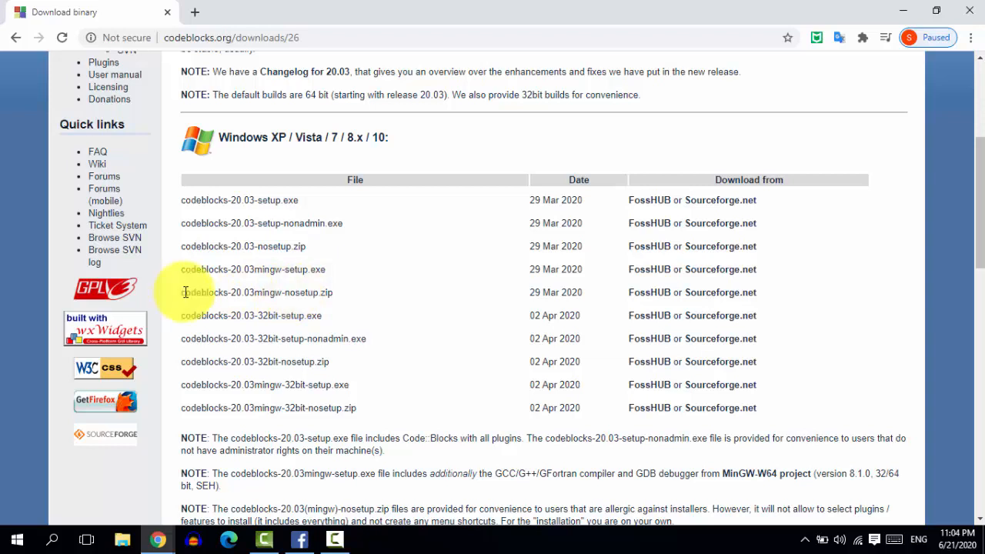
{"action": "left_click_drag", "start_coordinate": [286, 292], "coordinate": [317, 292]}
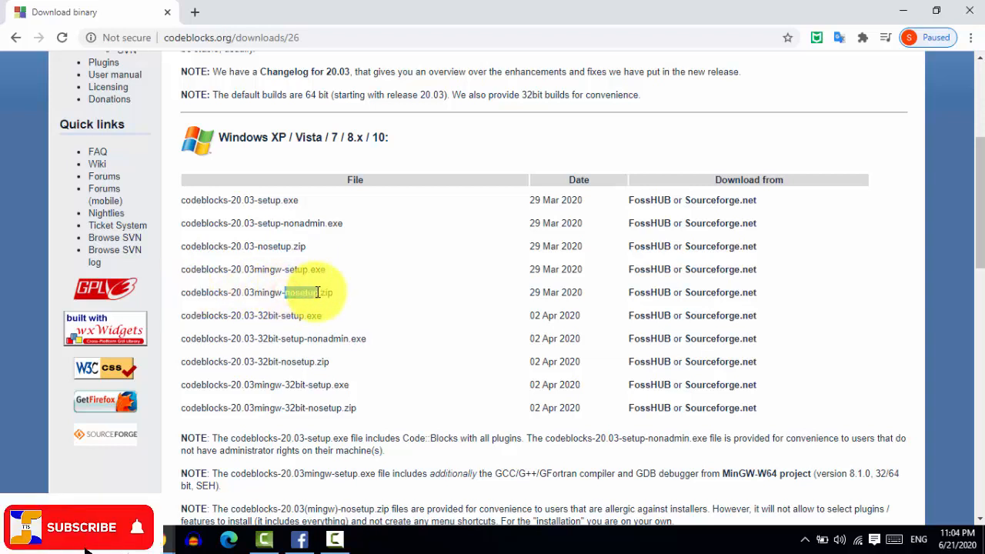
{"action": "left_click", "coordinate": [257, 284]}
{"action": "left_click_drag", "start_coordinate": [255, 269], "coordinate": [310, 269]}
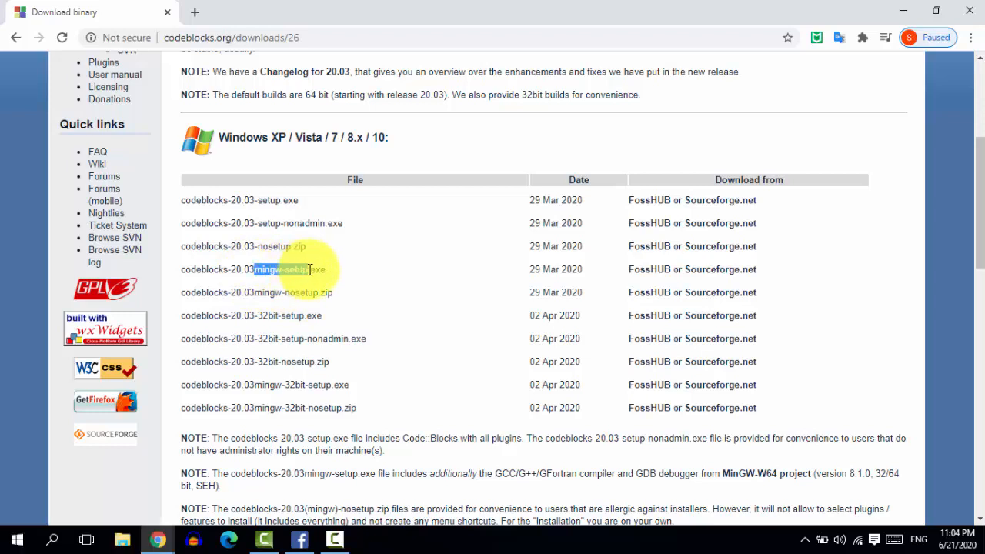
{"action": "left_click", "coordinate": [318, 292]}
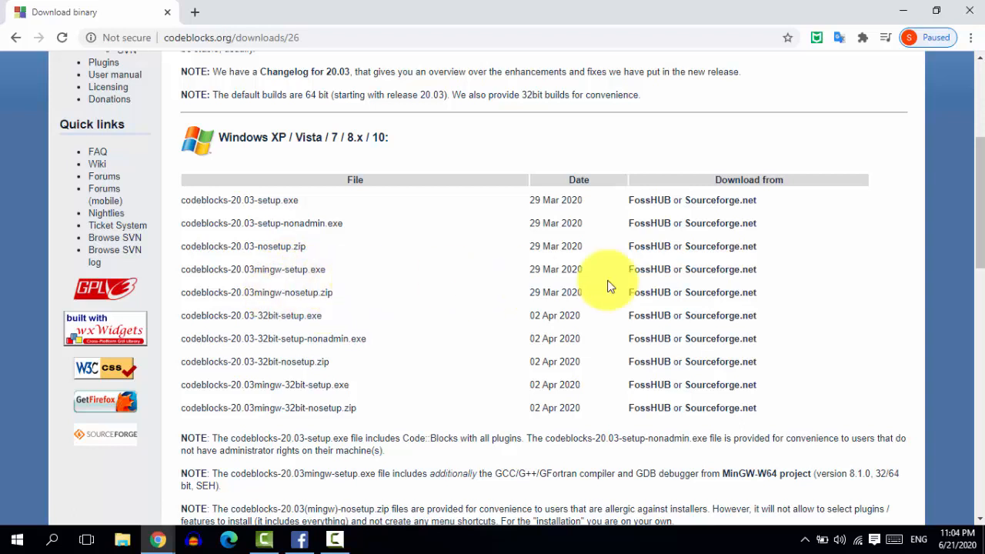
{"action": "left_click", "coordinate": [655, 299]}
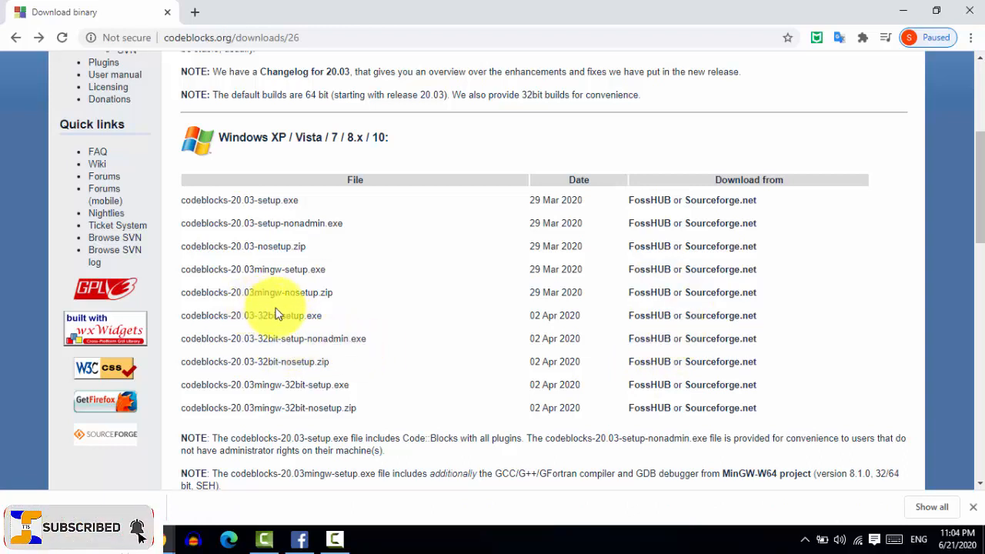
{"action": "left_click_drag", "start_coordinate": [254, 292], "coordinate": [299, 293]}
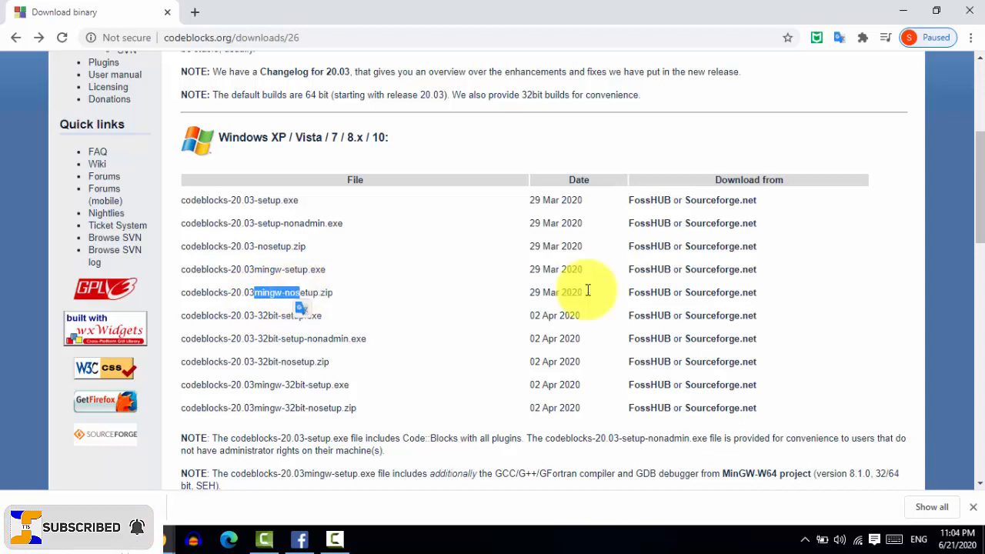
{"action": "left_click", "coordinate": [656, 299]}
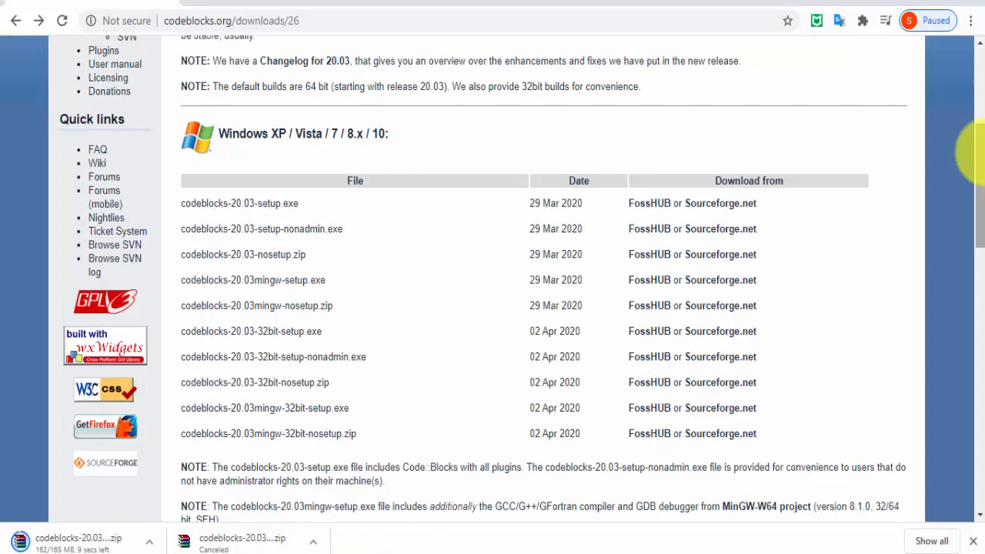
Step: Show the downloaded codeblocks-20.03mingw-nosetup.zip in its folder and copy it to PEN_DRIVE (G:)
{"action": "right_click", "coordinate": [104, 541]}
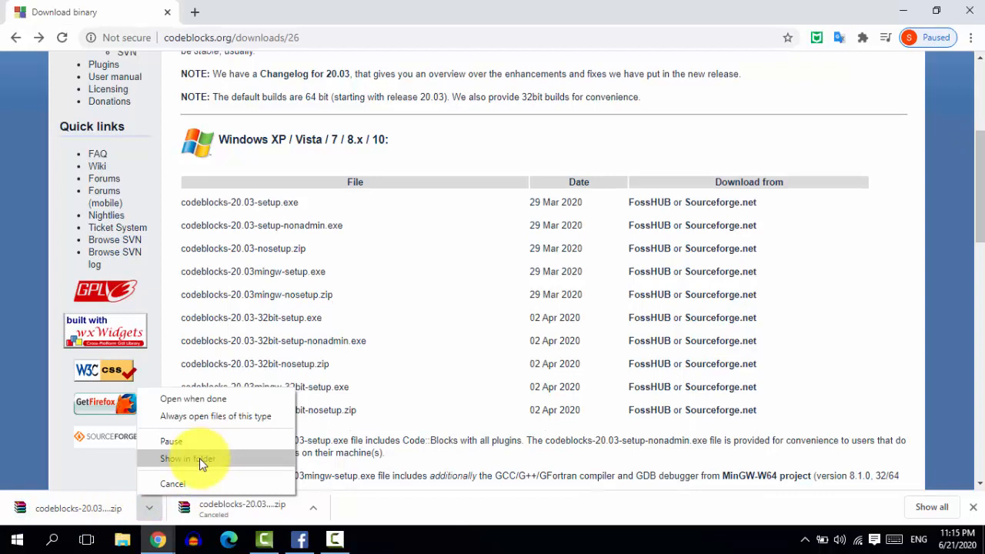
{"action": "left_click", "coordinate": [199, 458]}
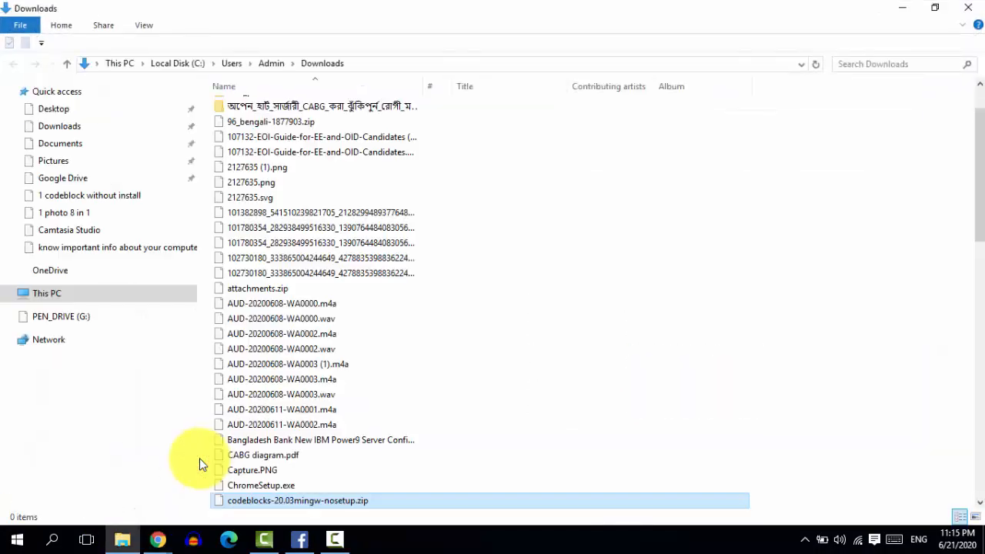
{"action": "right_click", "coordinate": [346, 508]}
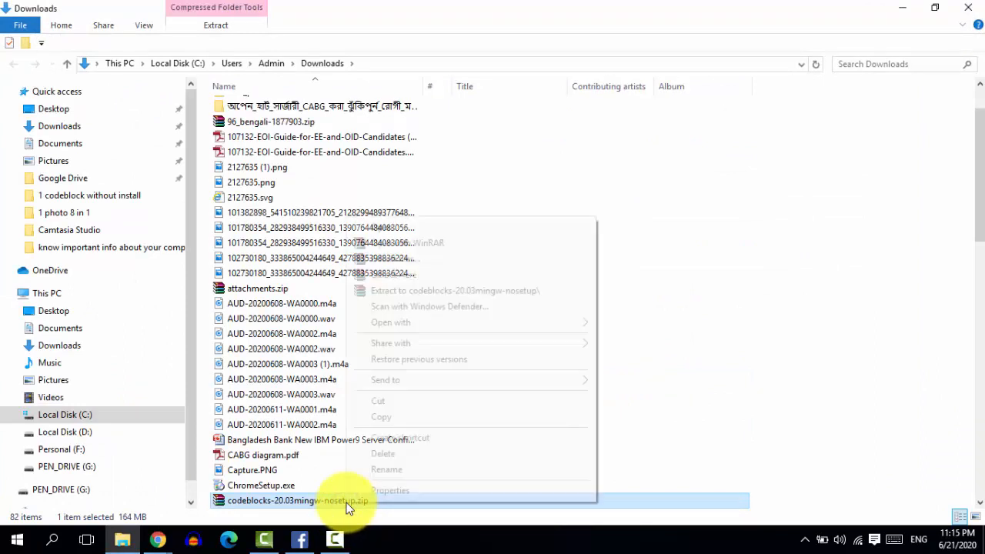
{"action": "left_click", "coordinate": [426, 416]}
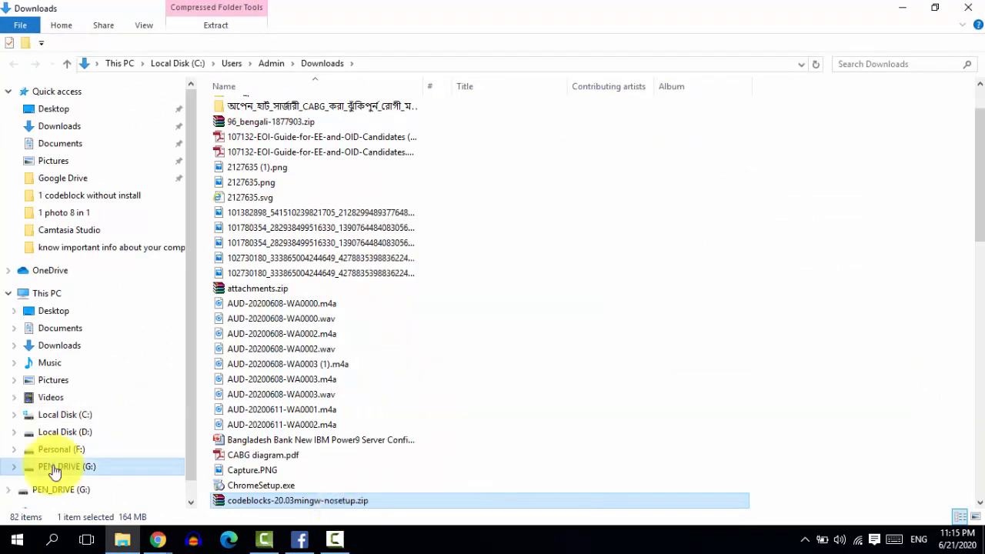
{"action": "left_click", "coordinate": [53, 467]}
{"action": "right_click", "coordinate": [516, 355]}
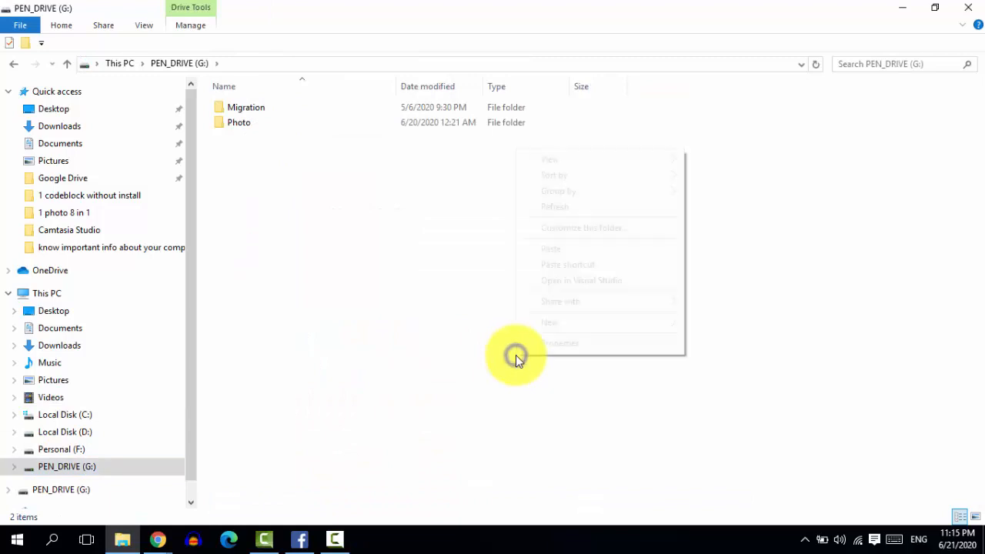
{"action": "left_click", "coordinate": [618, 252]}
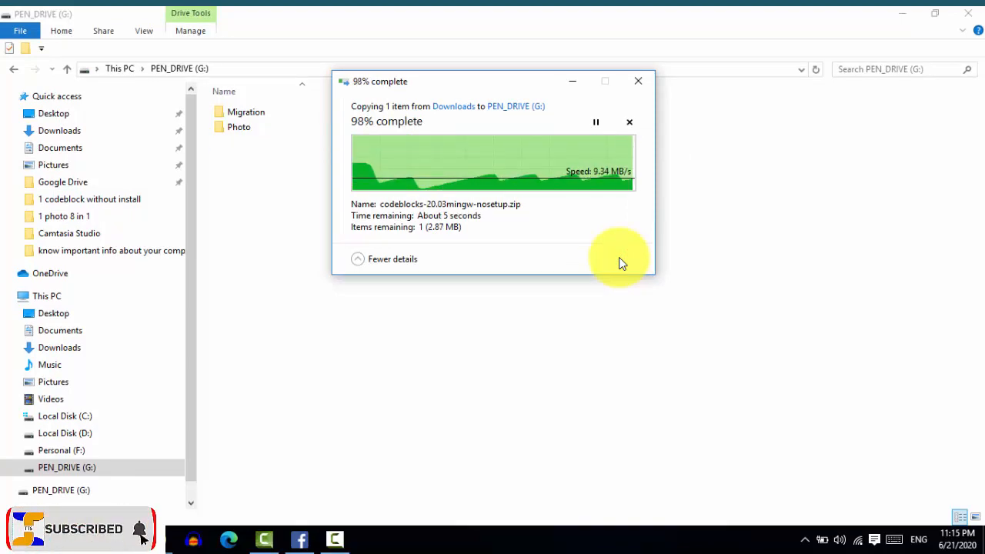
Step: Extract the zip on the pen drive into a codeblocks-20.03mingw-nosetup folder and launch codeblocks.exe from it
{"action": "right_click", "coordinate": [254, 147]}
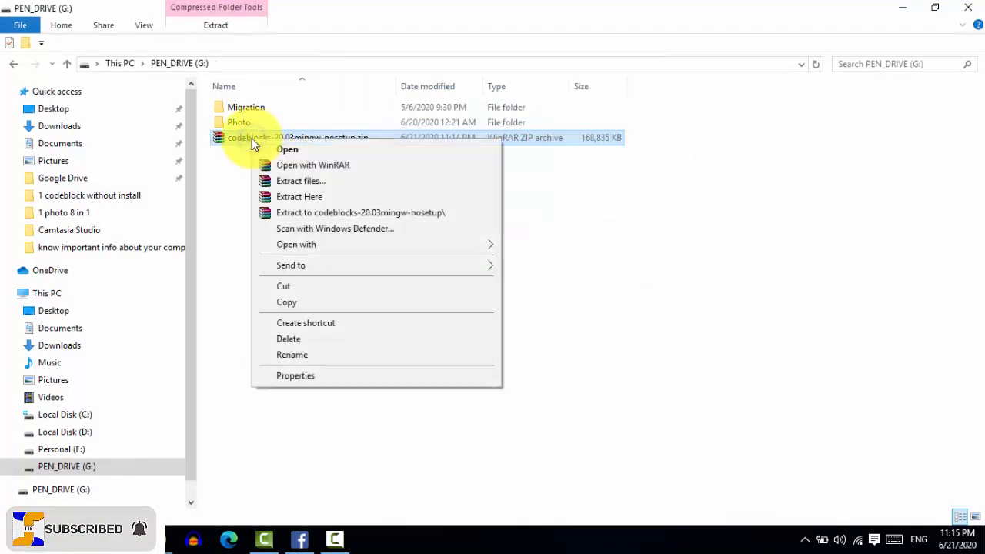
{"action": "left_click", "coordinate": [329, 212]}
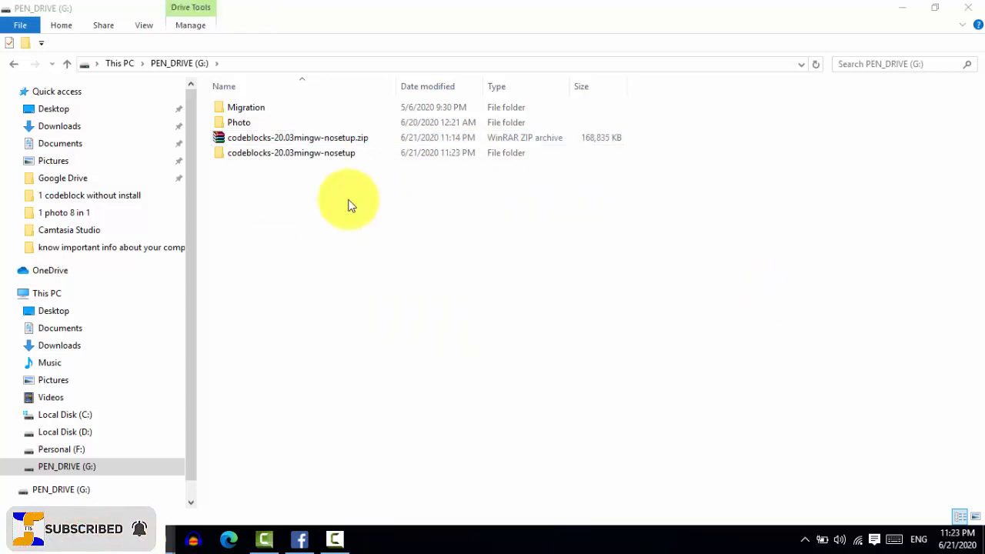
{"action": "left_click", "coordinate": [280, 158]}
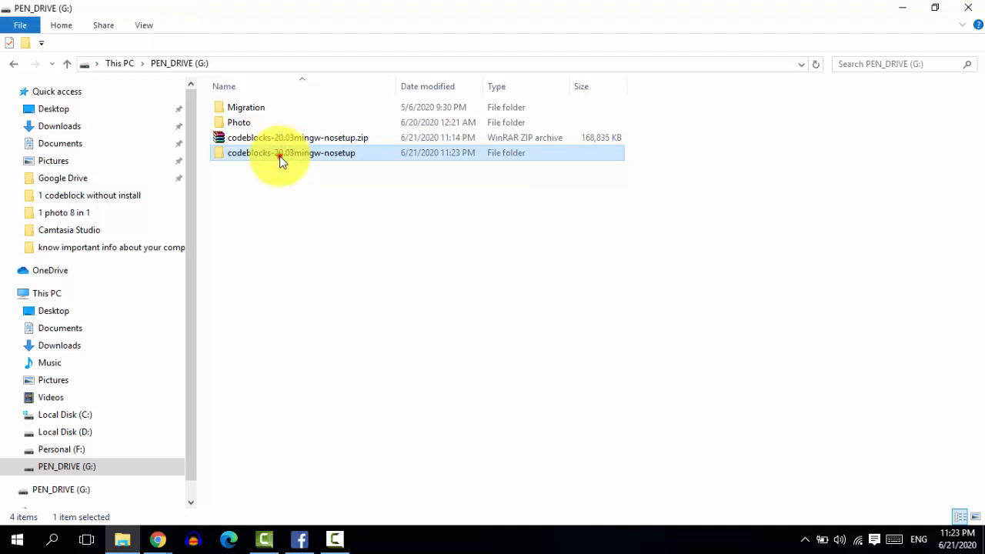
{"action": "double_click", "coordinate": [280, 156]}
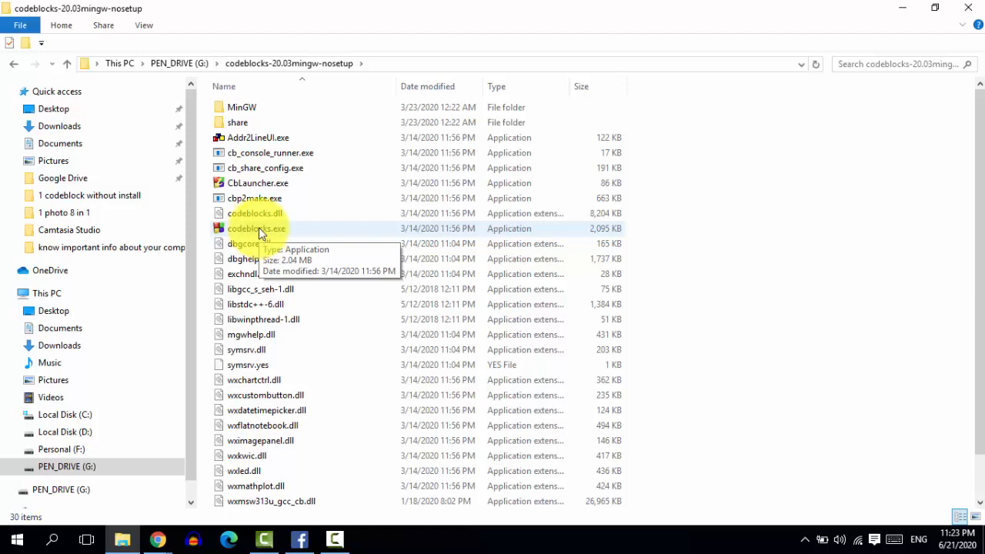
{"action": "double_click", "coordinate": [259, 227]}
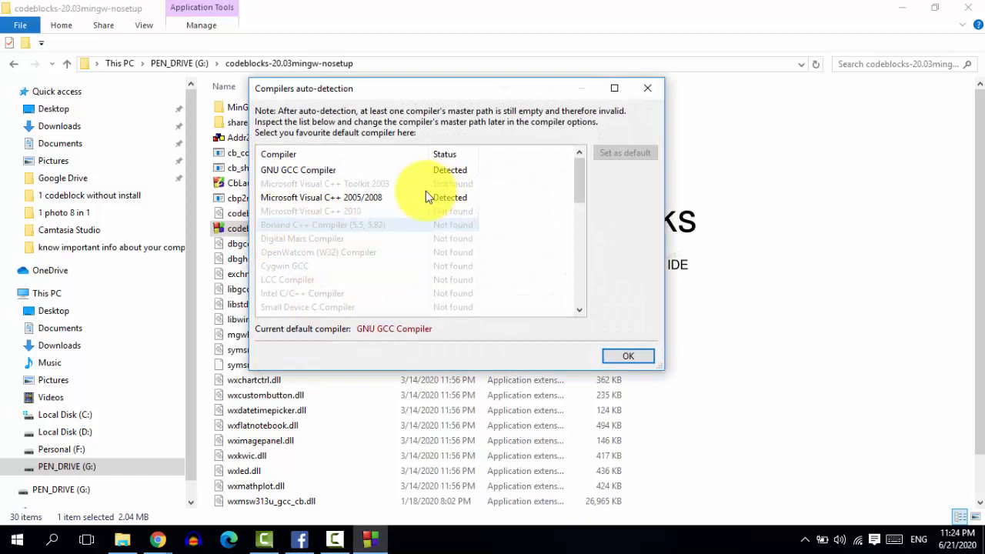
Step: Accept GNU GCC Compiler as the default compiler and associate Code::Blocks with C/C++ file types
{"action": "left_click", "coordinate": [298, 173]}
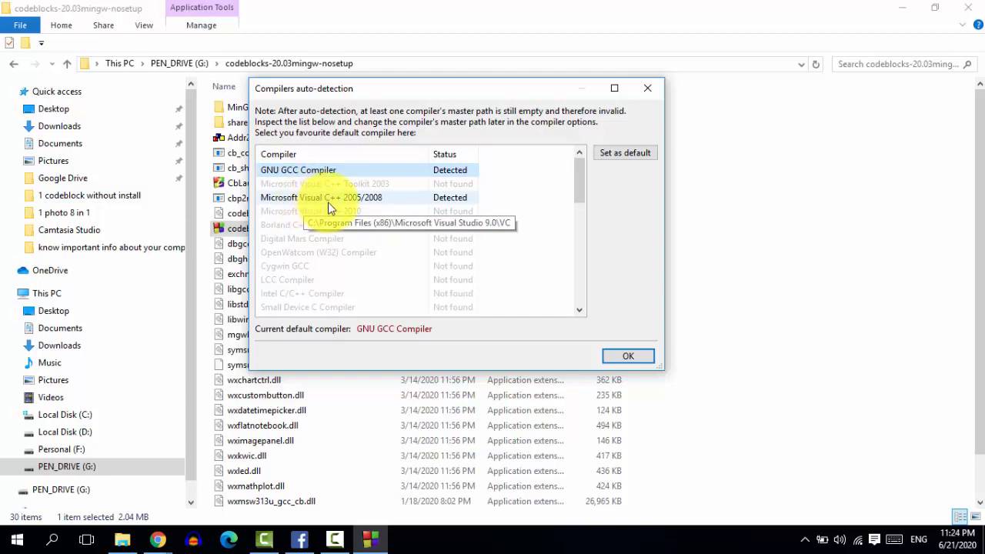
{"action": "left_click", "coordinate": [629, 355]}
{"action": "left_click", "coordinate": [370, 541]}
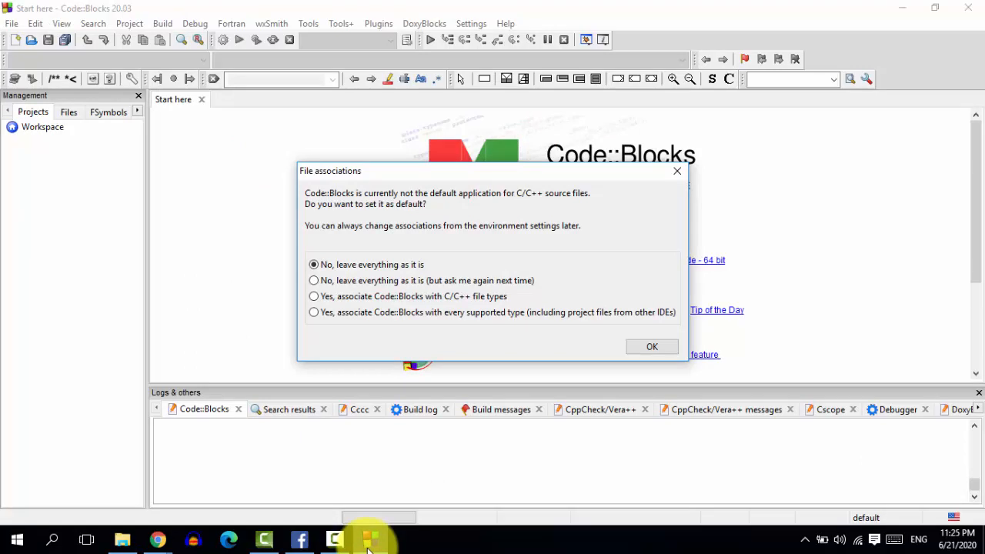
{"action": "left_click", "coordinate": [314, 297]}
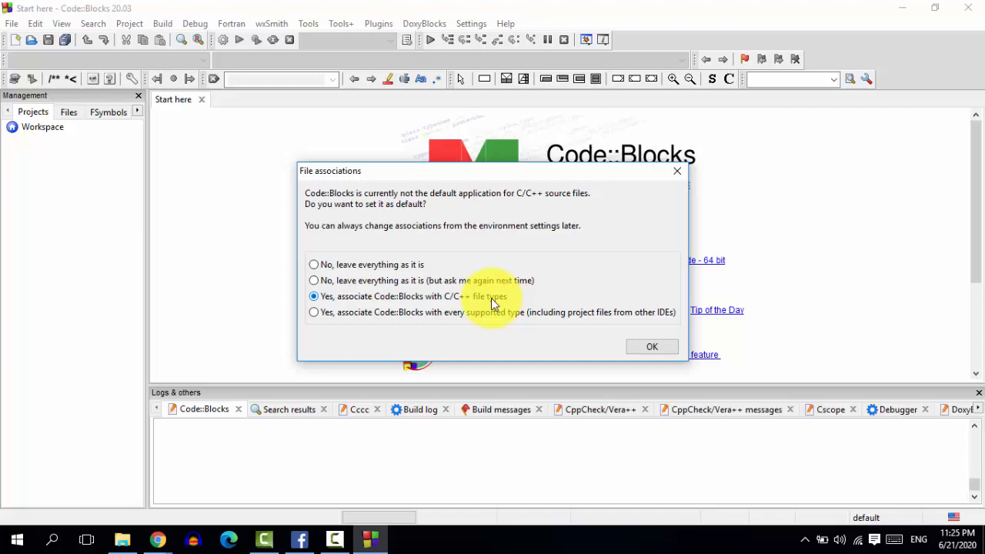
{"action": "left_click", "coordinate": [659, 345]}
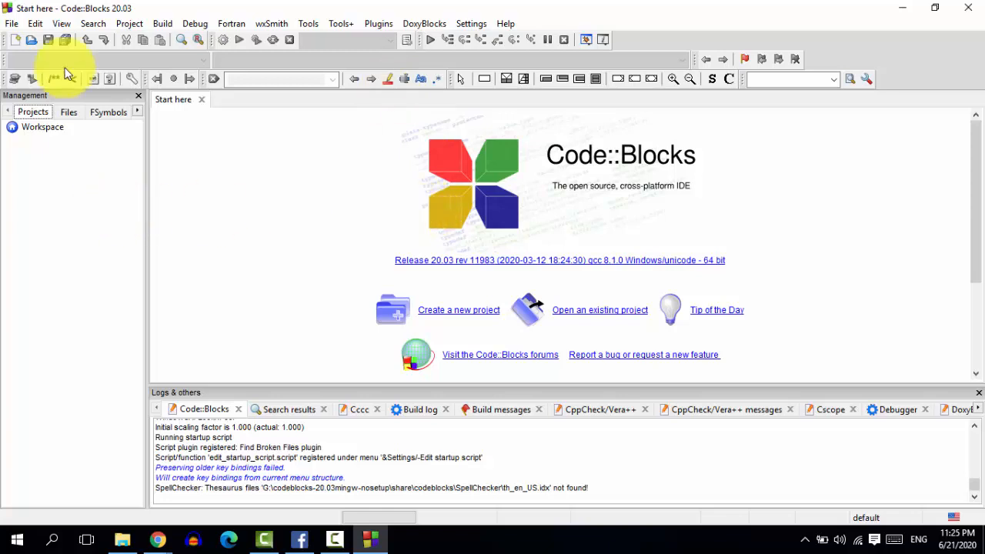
Step: Start a new C/C++ source file from the file templates and choose C as its language
{"action": "left_click", "coordinate": [11, 23]}
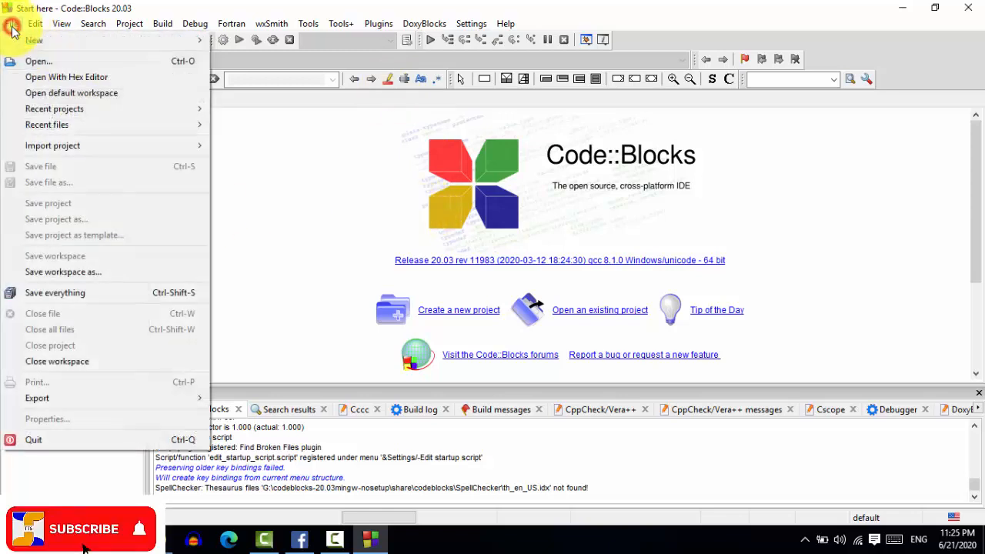
{"action": "mouse_move", "coordinate": [28, 45]}
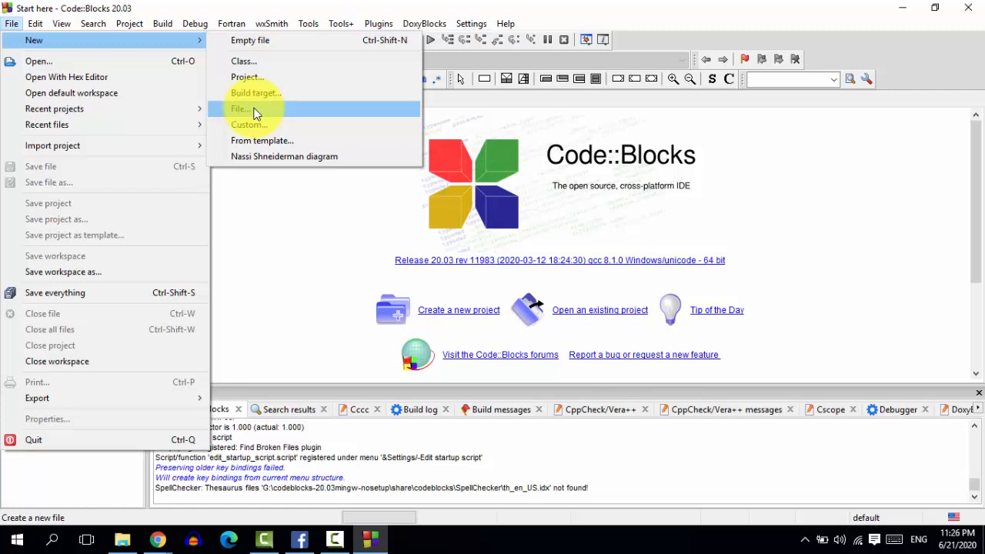
{"action": "left_click", "coordinate": [256, 114]}
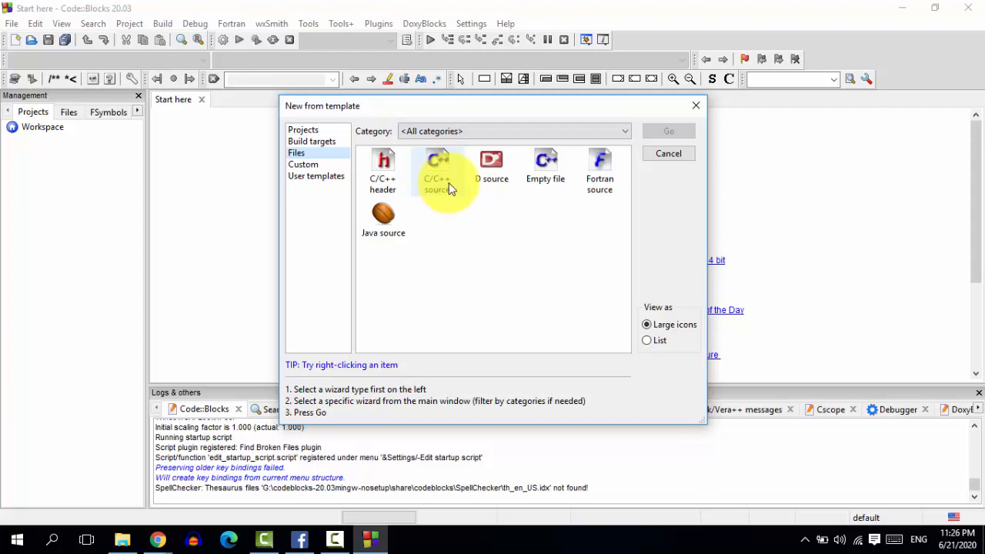
{"action": "left_click", "coordinate": [441, 183]}
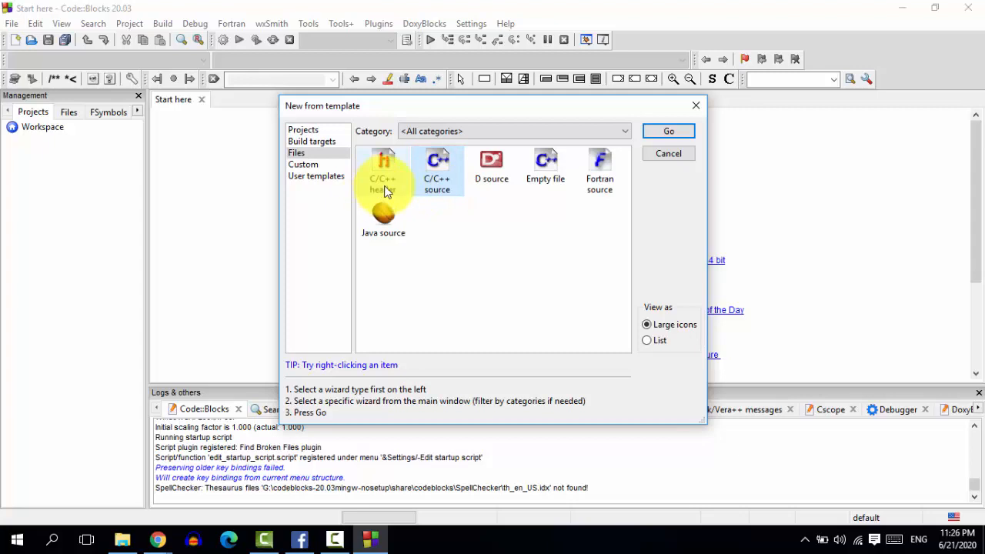
{"action": "left_click", "coordinate": [670, 131]}
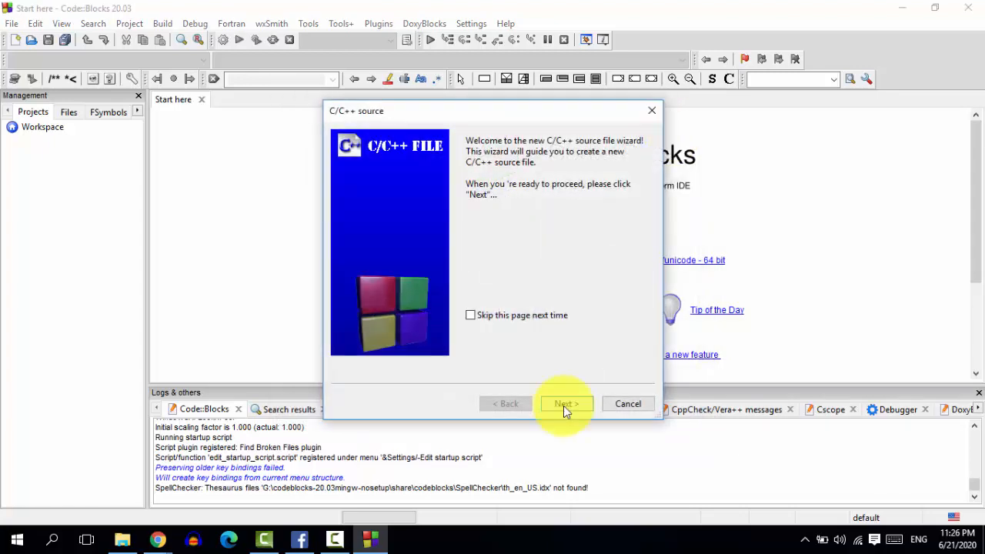
{"action": "left_click", "coordinate": [565, 404]}
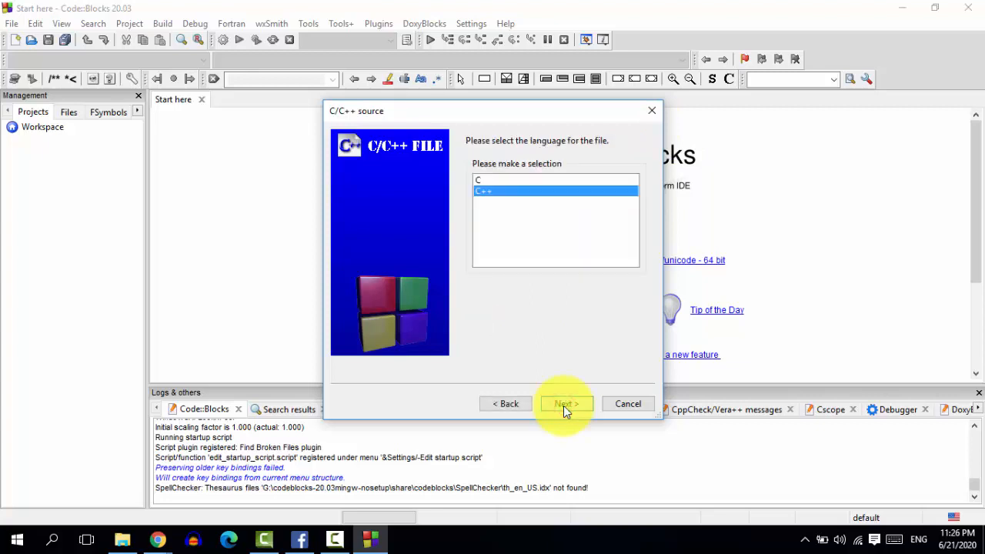
{"action": "left_click", "coordinate": [499, 181]}
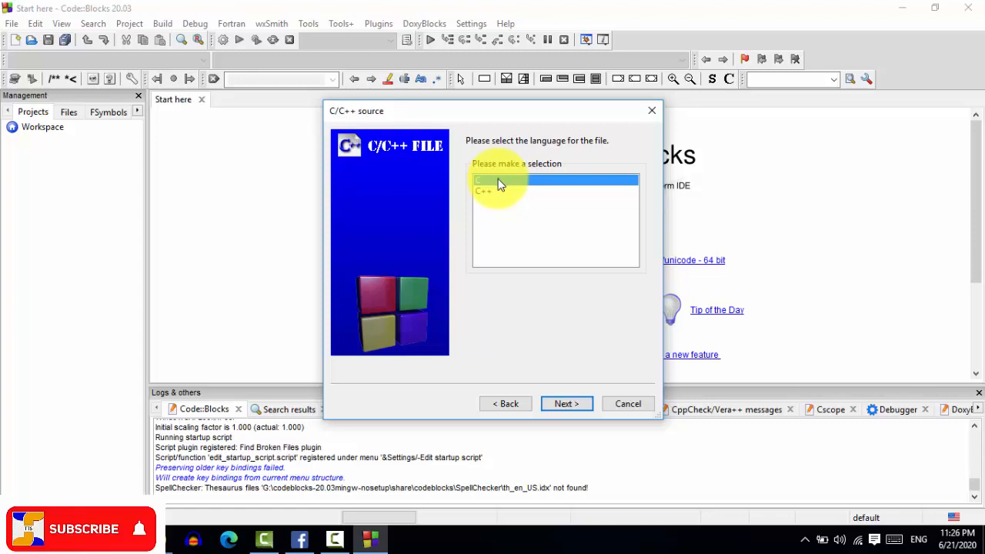
{"action": "left_click", "coordinate": [575, 407]}
{"action": "left_click", "coordinate": [577, 405]}
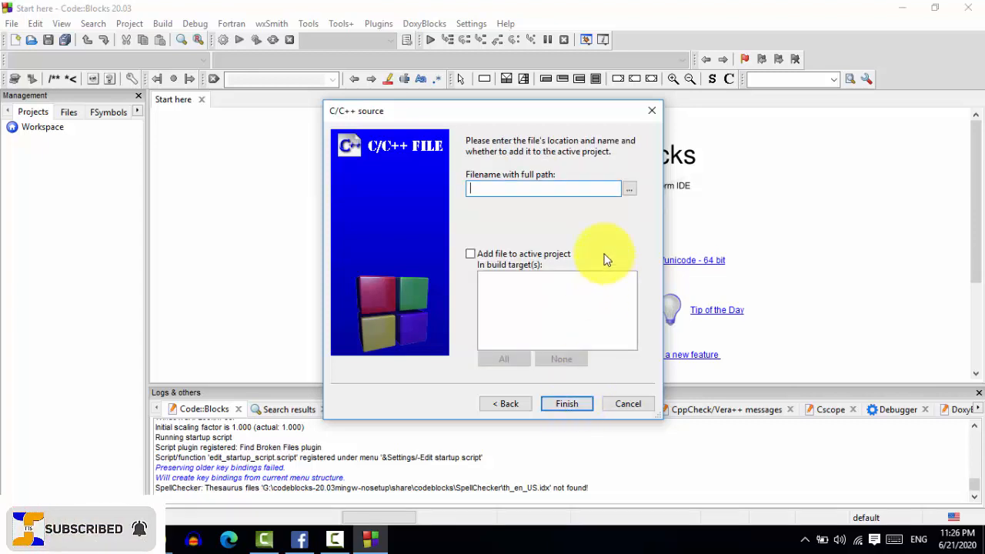
Step: Browse for the new file's location to codeblocks-20.03mingw-nosetup\MinGW\bin on PEN_DRIVE (G:)
{"action": "left_click", "coordinate": [629, 190]}
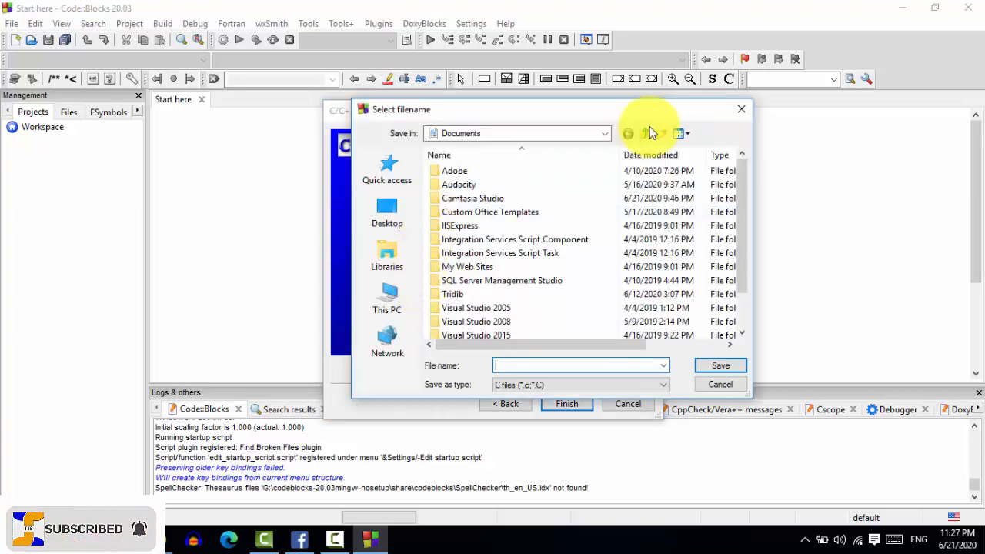
{"action": "left_click", "coordinate": [604, 136]}
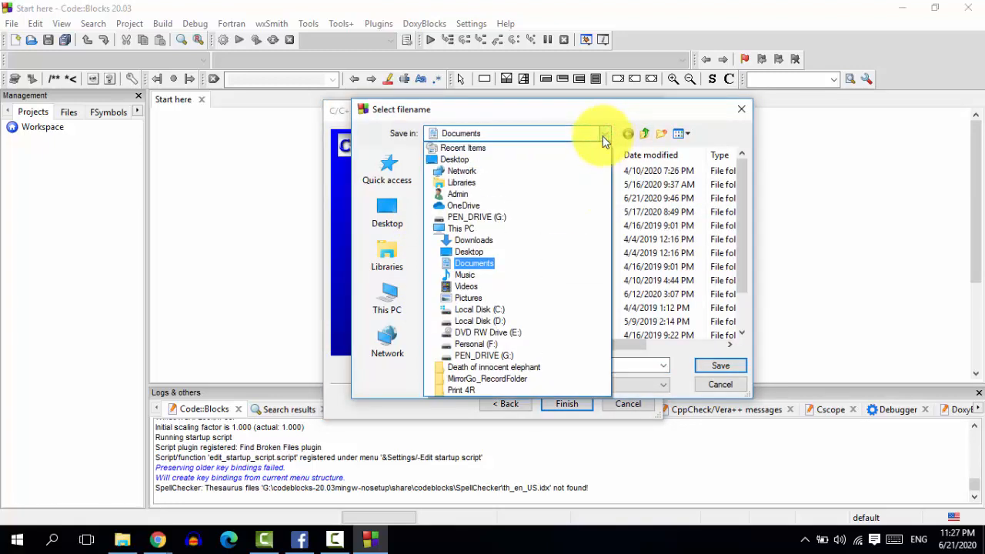
{"action": "left_click", "coordinate": [478, 356]}
{"action": "double_click", "coordinate": [508, 172]}
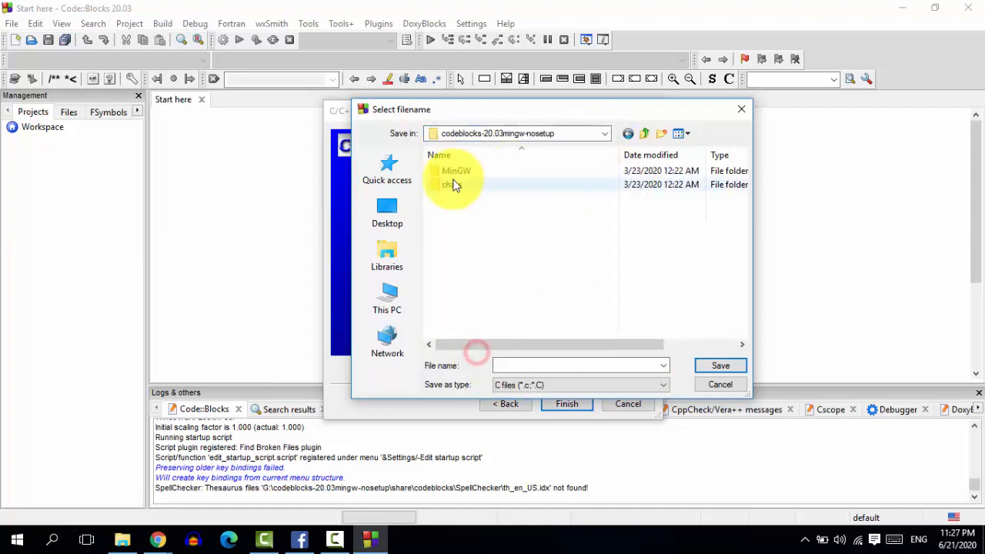
{"action": "double_click", "coordinate": [459, 170]}
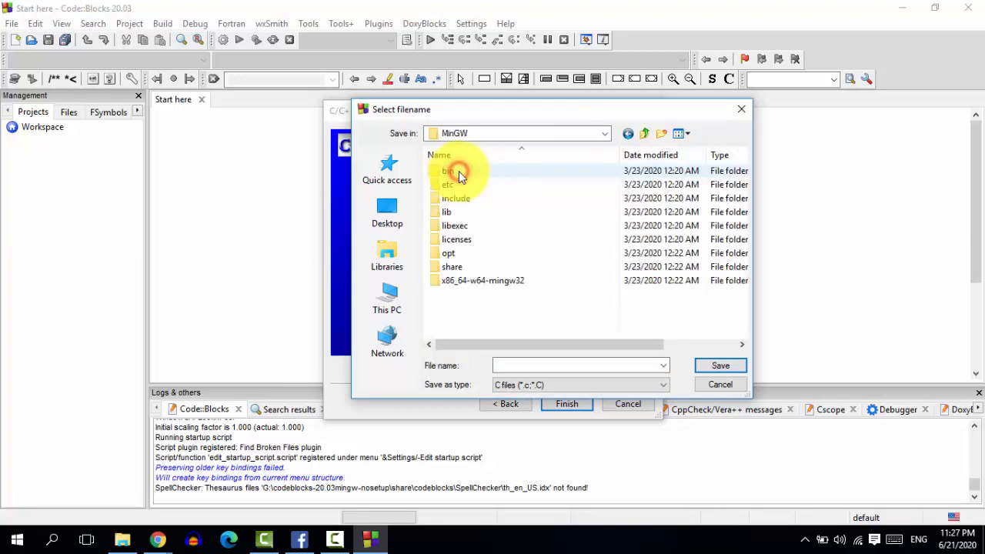
{"action": "double_click", "coordinate": [454, 172]}
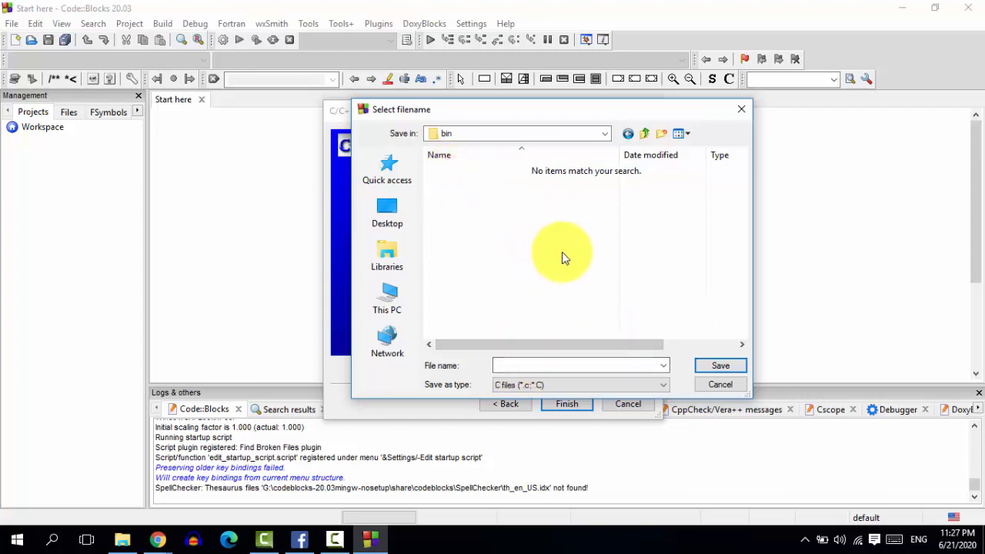
Step: Name the source file first_program_in_c, save it as a C file and finish the wizard
{"action": "left_click", "coordinate": [546, 365]}
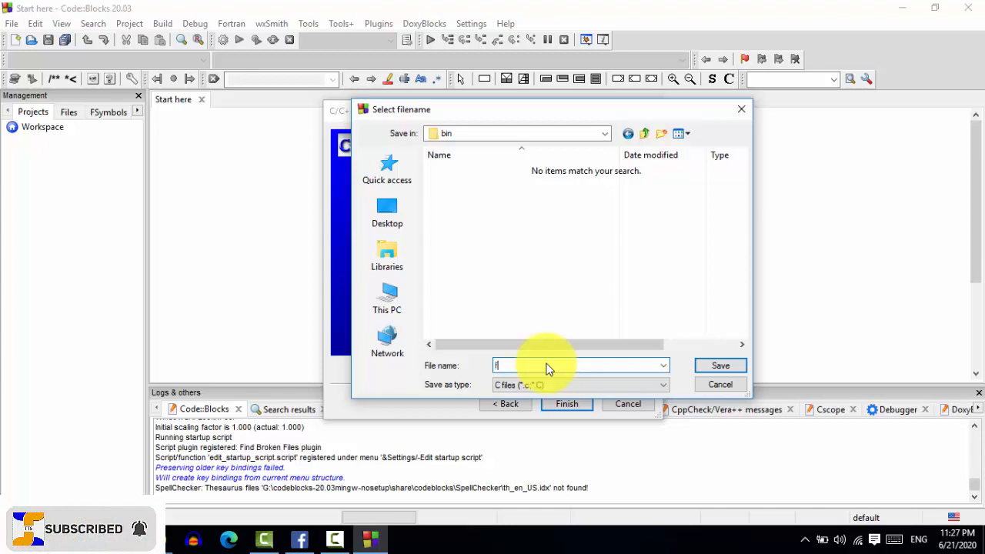
{"action": "type", "text": "t"}
{"action": "type", "text": "_program_1.c"}
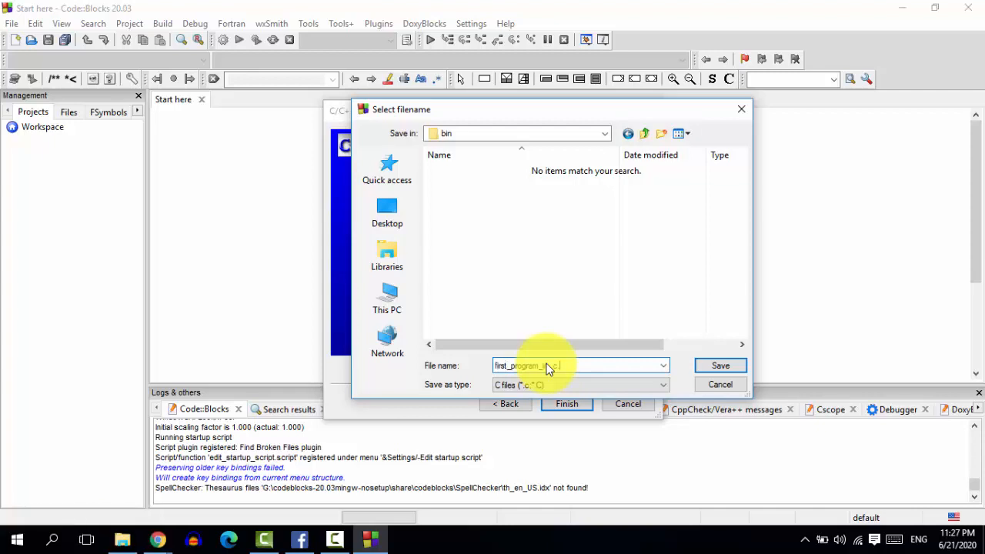
{"action": "left_click", "coordinate": [722, 367]}
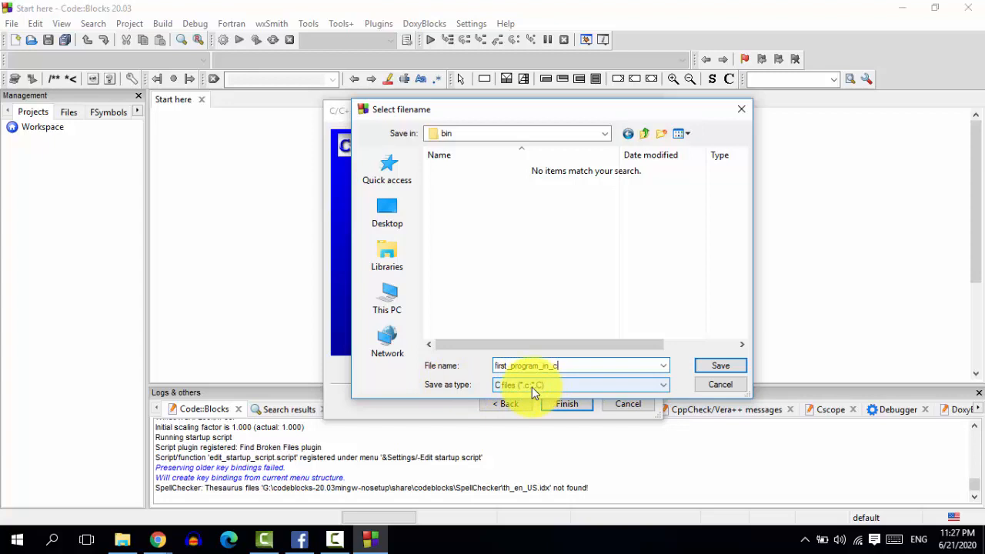
{"action": "left_click", "coordinate": [717, 365]}
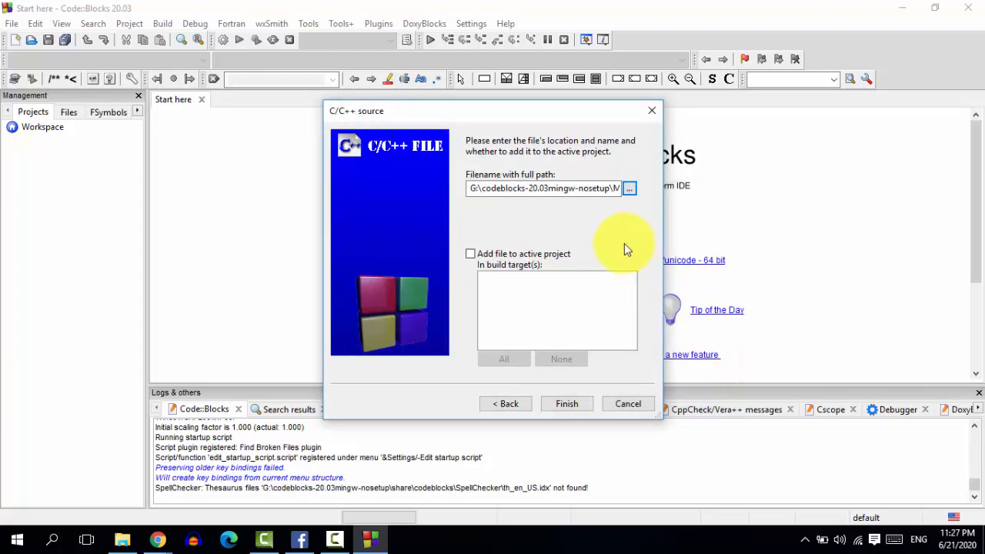
{"action": "left_click_drag", "start_coordinate": [610, 192], "coordinate": [640, 195]}
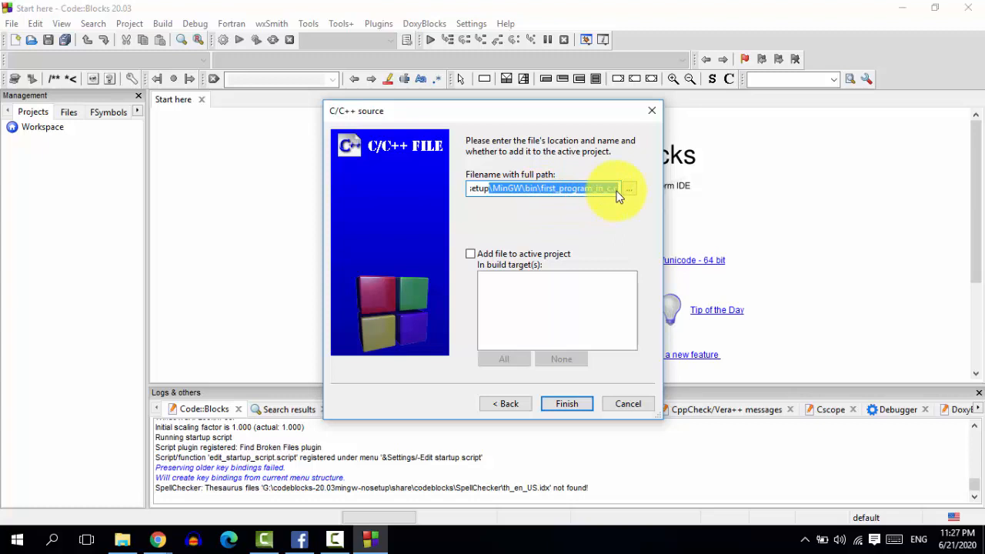
{"action": "left_click", "coordinate": [558, 405]}
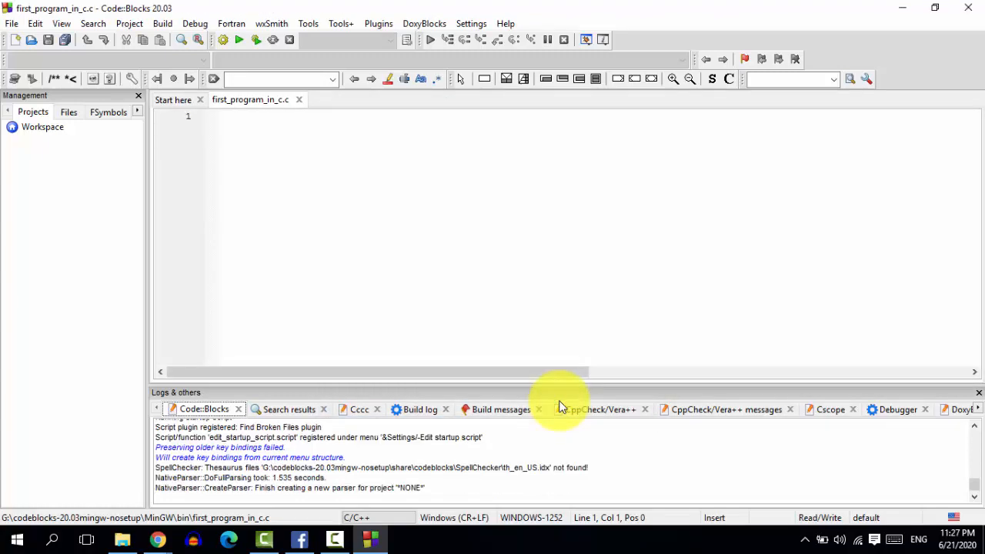
Step: Write the line #include <stdio.h> and an empty void main() function with its braces in first_program_in_c.c
{"action": "left_click", "coordinate": [324, 186]}
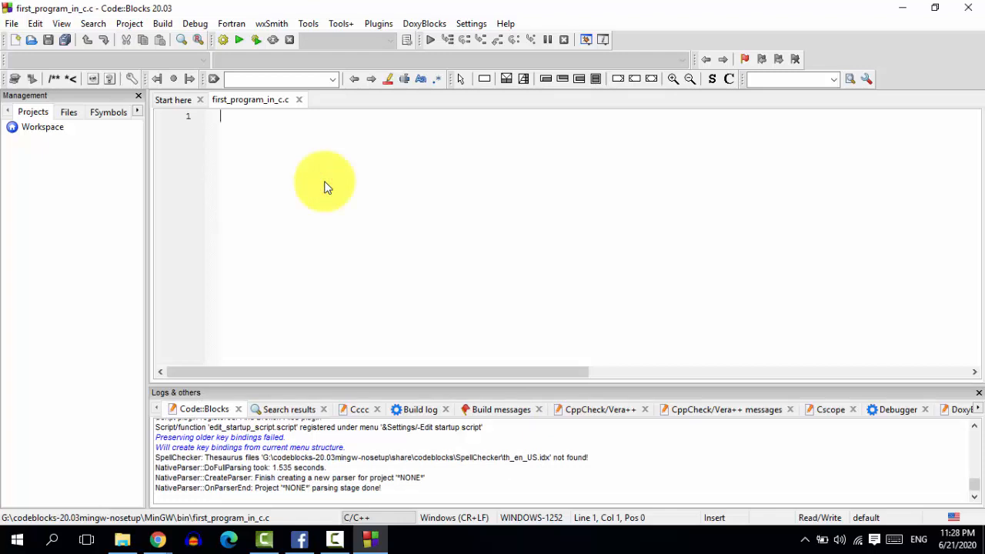
{"action": "type", "text": "#"}
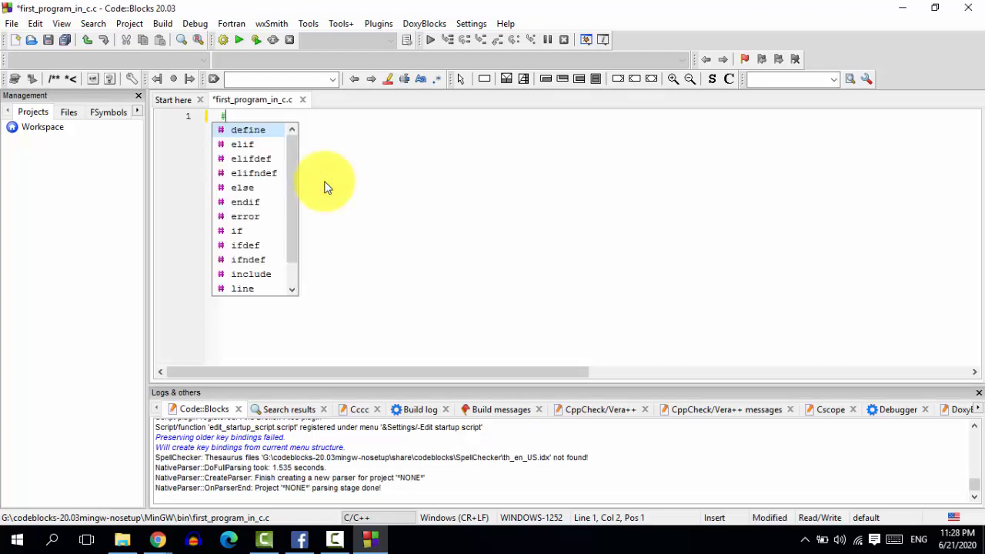
{"action": "type", "text": "include"}
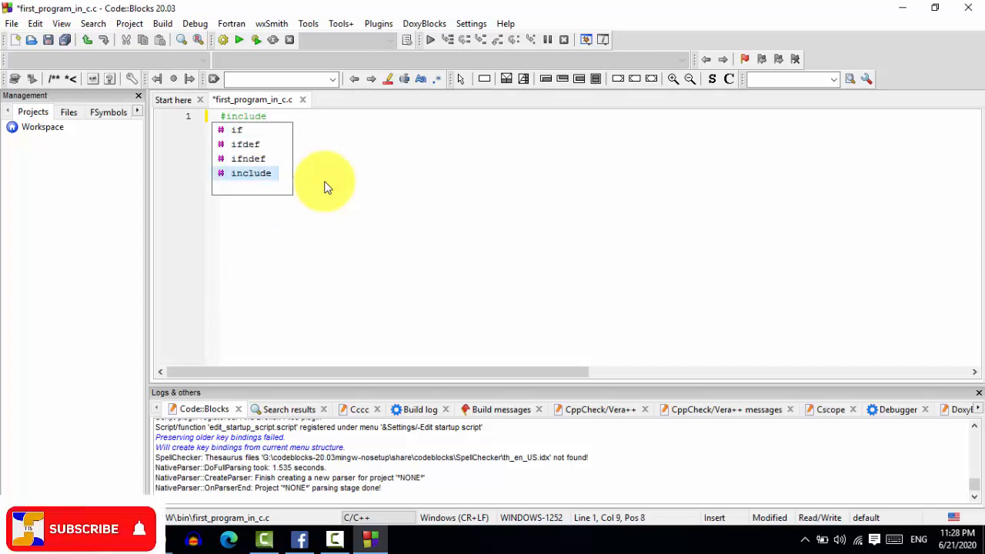
{"action": "type", "text": "<"}
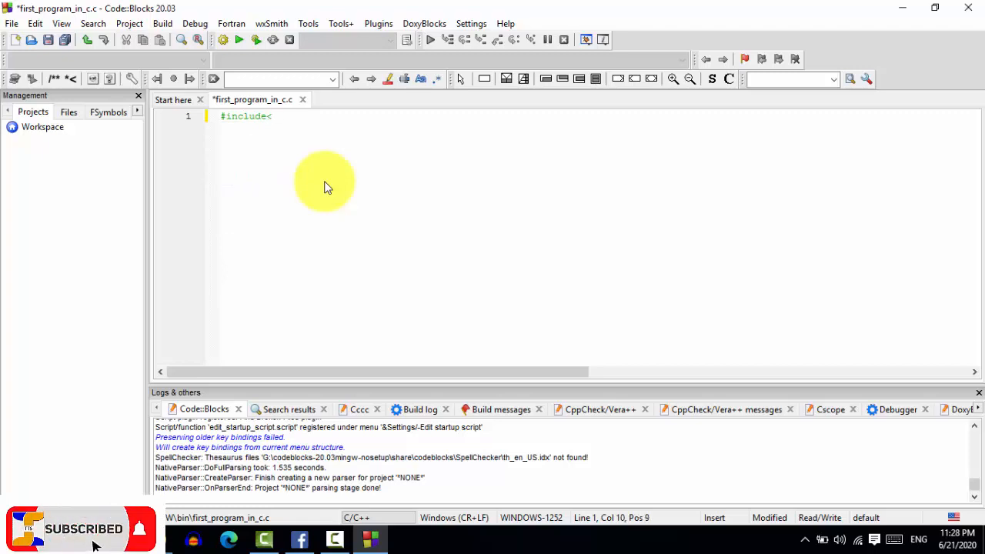
{"action": "key", "text": "BackSpace"}
{"action": "type", "text": "<"}
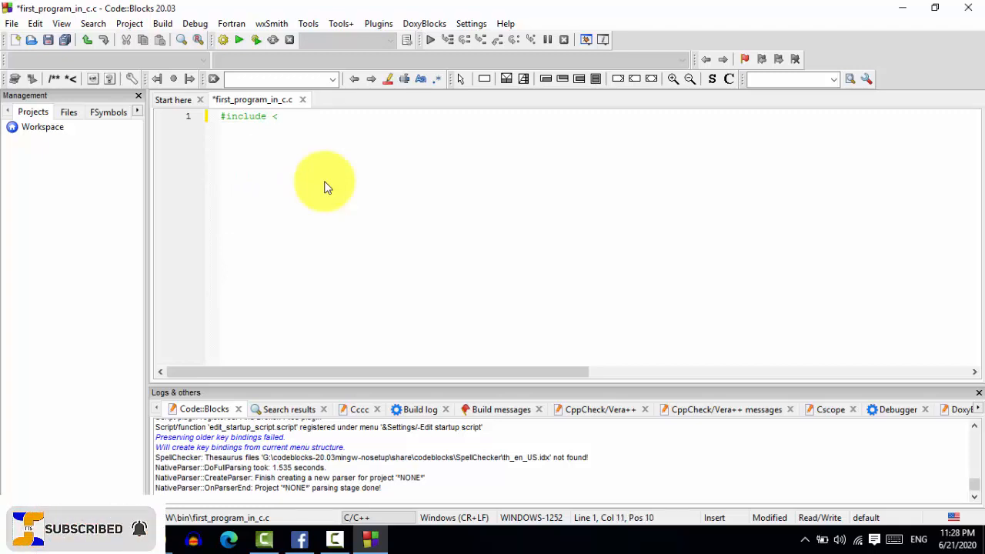
{"action": "type", "text": "stdio.h>"}
{"action": "key", "text": "Return"}
{"action": "type", "text": "void main("}
{"action": "left_click", "coordinate": [284, 131]}
{"action": "key", "text": "Return"}
{"action": "type", "text": "{"}
{"action": "key", "text": "Return"}
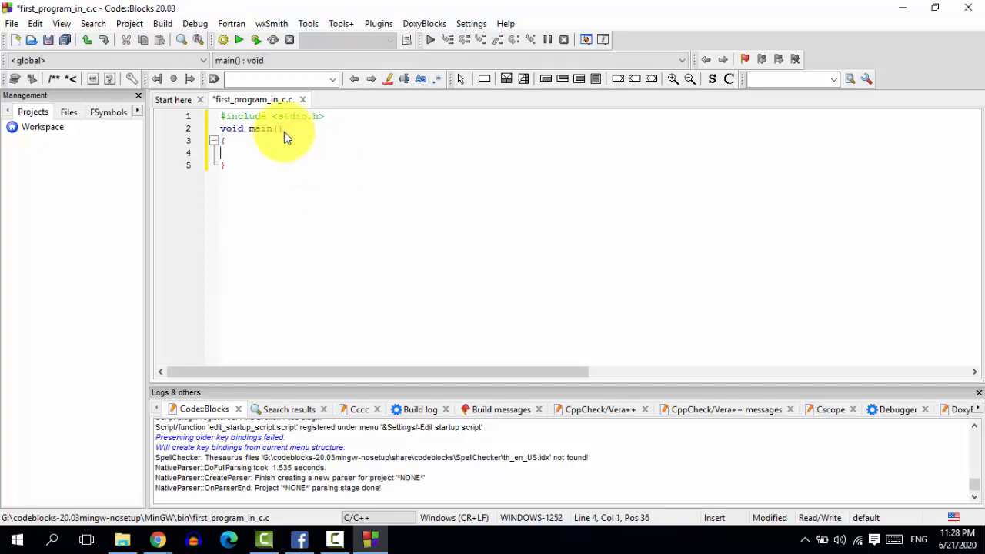
Step: Fill the main function with a printf of 'Hello all I am a C programmer!' and the statement return 0;
{"action": "type", "text": "printf(\"Hello all I am a C programmer\""}
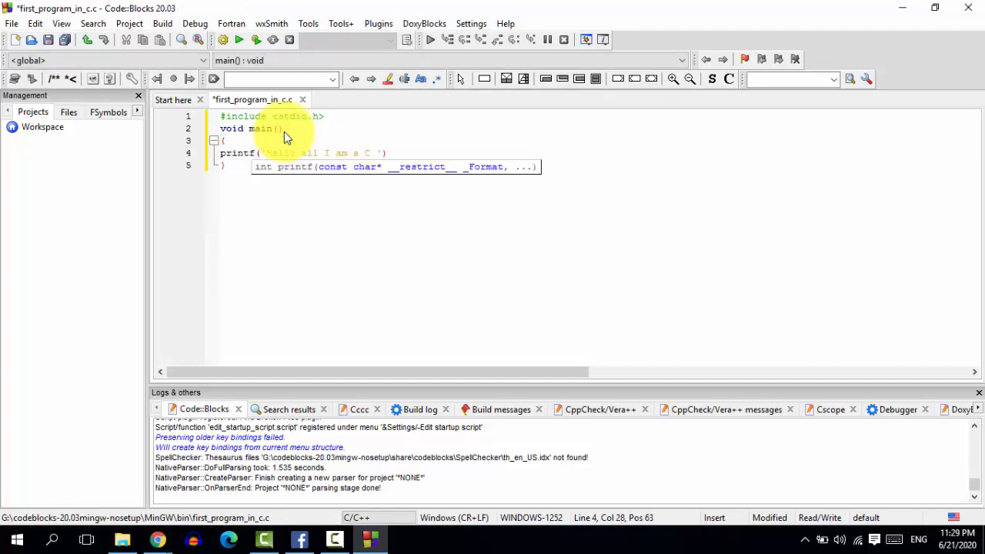
{"action": "type", "text": "!\");"}
{"action": "key", "text": "Return"}
{"action": "type", "text": "return 0;"}
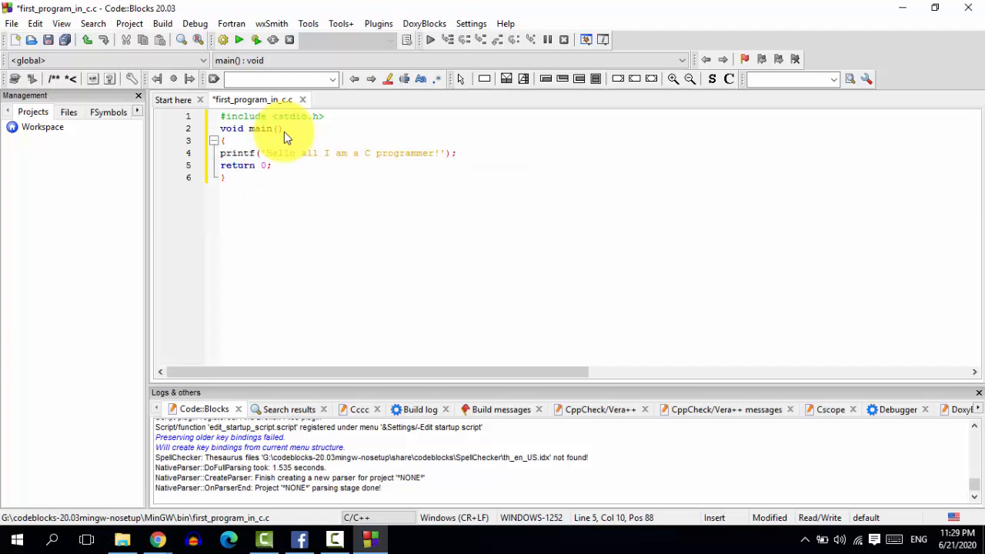
Step: Replace the single quotes around the printf text with double quotes
{"action": "left_click", "coordinate": [238, 42]}
{"action": "left_click", "coordinate": [262, 154]}
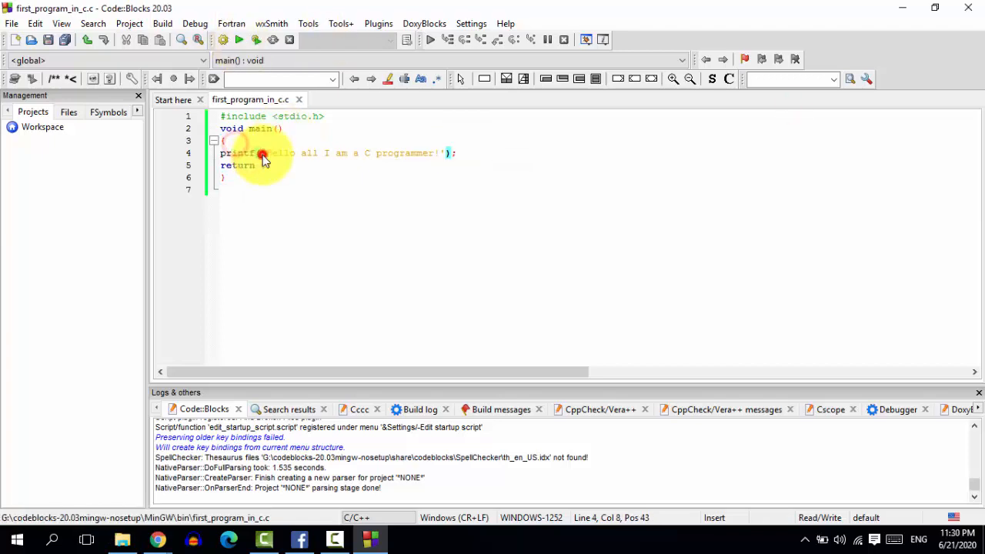
{"action": "key", "text": "Delete"}
{"action": "type", "text": "\""}
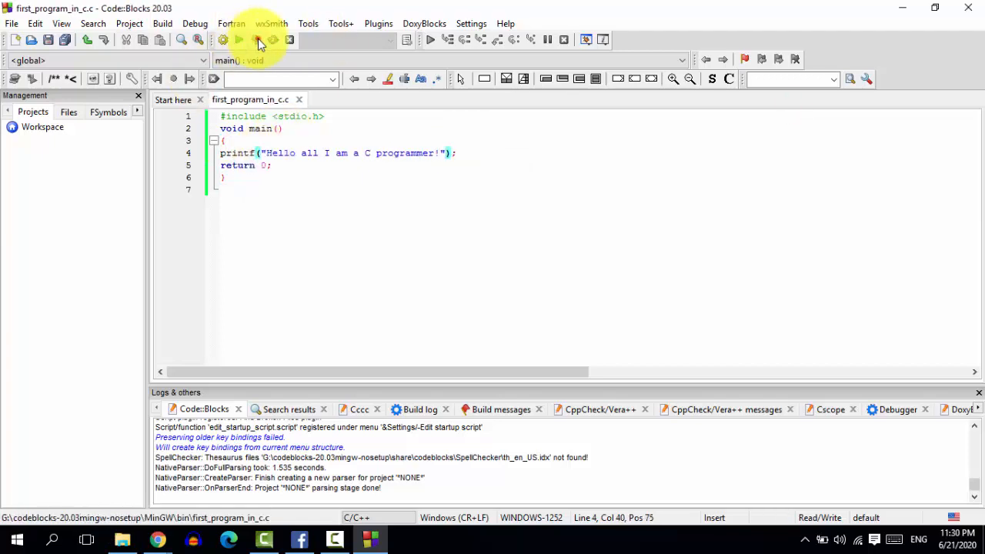
Step: Build and run first_program_in_c.c, check its console output and close the console window
{"action": "left_click", "coordinate": [284, 172]}
{"action": "left_click_drag", "start_coordinate": [236, 182], "coordinate": [216, 133]}
{"action": "left_click", "coordinate": [352, 177]}
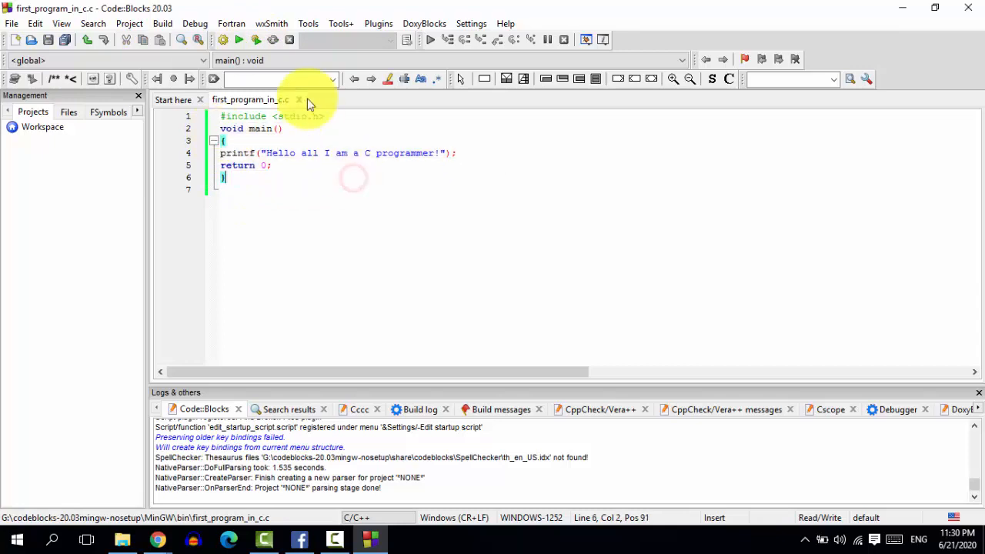
{"action": "left_click", "coordinate": [254, 40]}
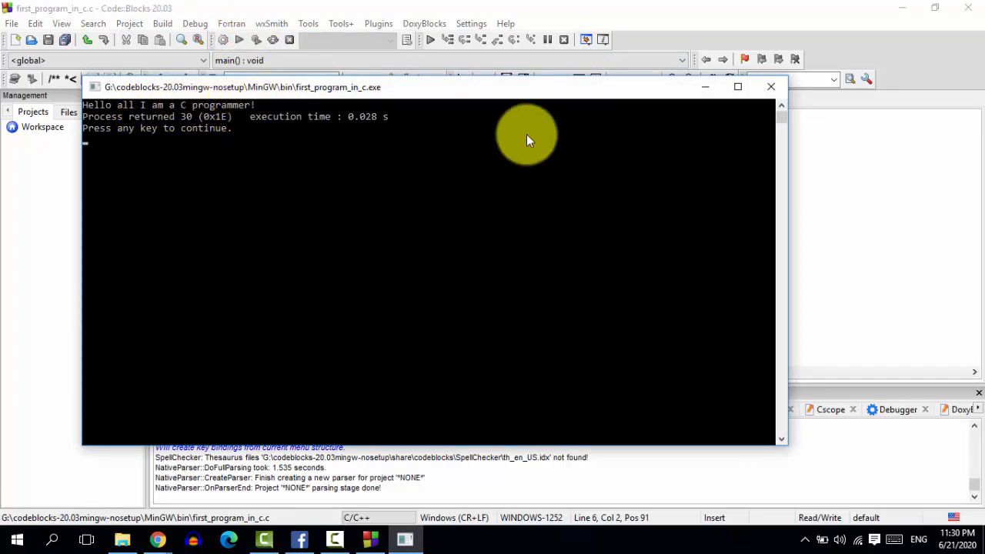
{"action": "left_click", "coordinate": [773, 87]}
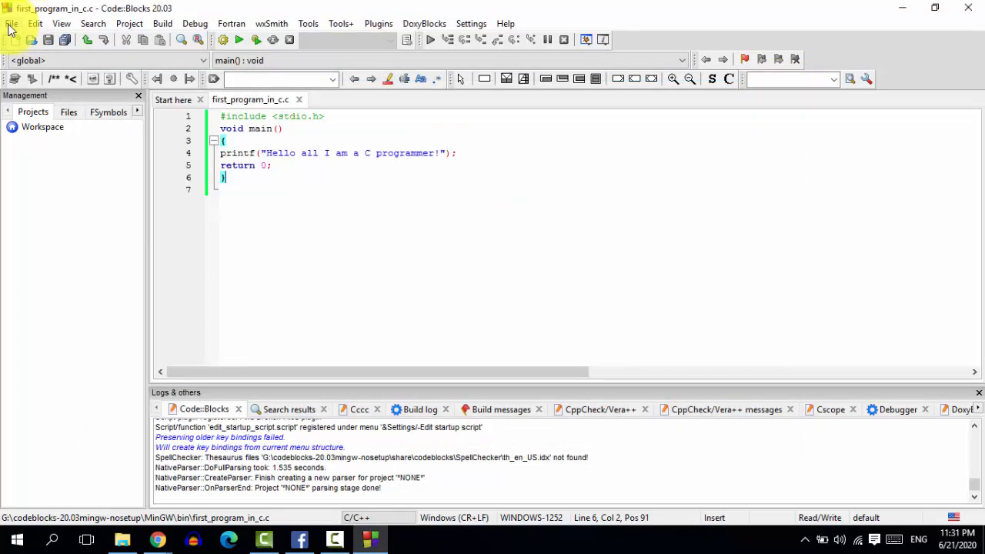
Step: Start another C/C++ source file from the file templates, keeping the preselected language
{"action": "left_click", "coordinate": [10, 25]}
{"action": "mouse_move", "coordinate": [129, 24]}
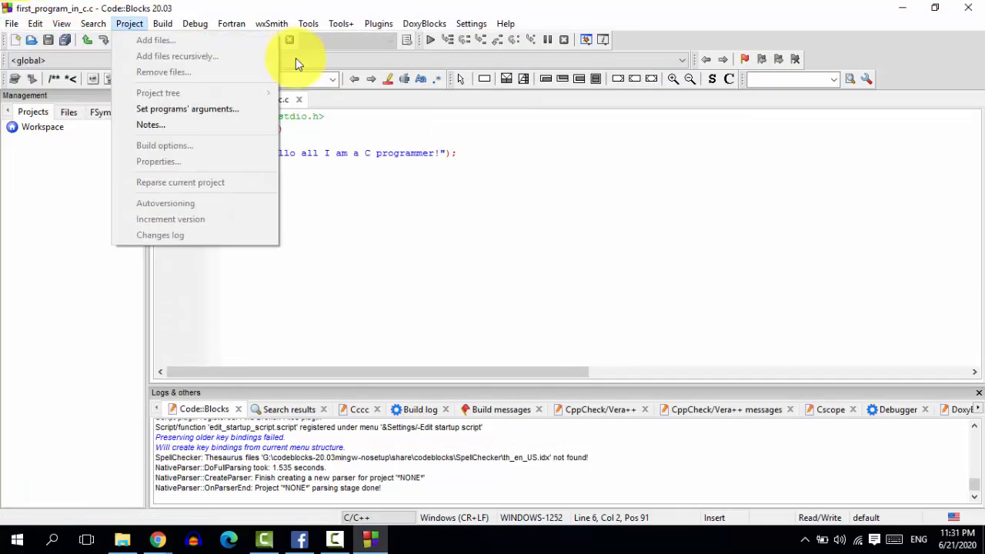
{"action": "mouse_move", "coordinate": [12, 23]}
{"action": "left_click", "coordinate": [237, 106]}
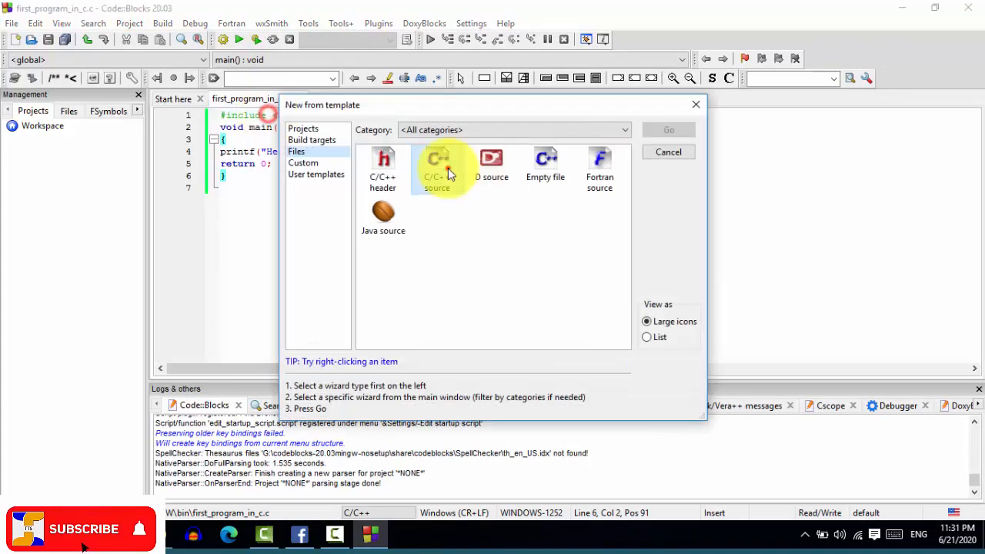
{"action": "left_click", "coordinate": [450, 176]}
{"action": "left_click", "coordinate": [668, 131]}
{"action": "left_click", "coordinate": [561, 399]}
{"action": "left_click", "coordinate": [561, 400]}
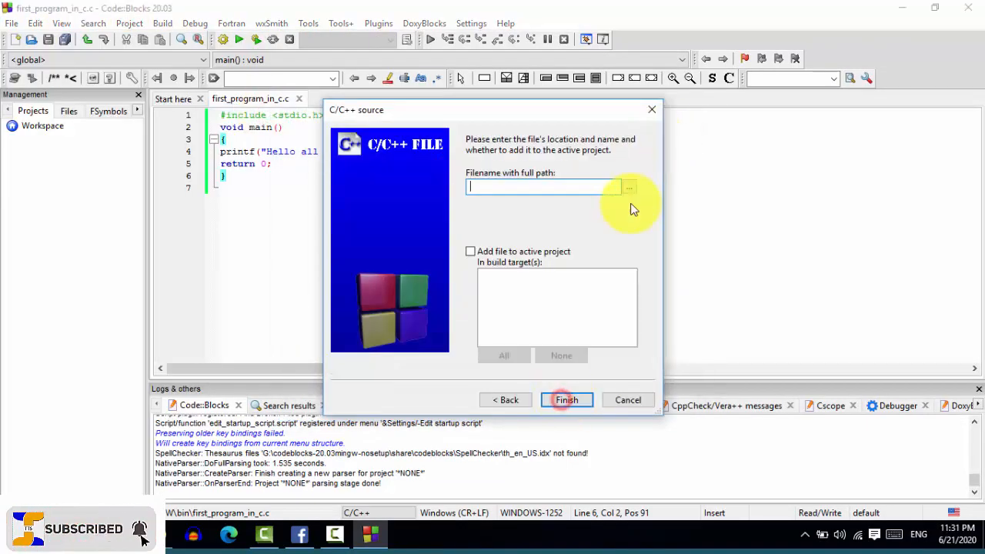
Step: Name the new C source file 'addition of two number', save it in the bin folder and finish creating it
{"action": "left_click", "coordinate": [629, 188]}
{"action": "type", "text": "addition of"}
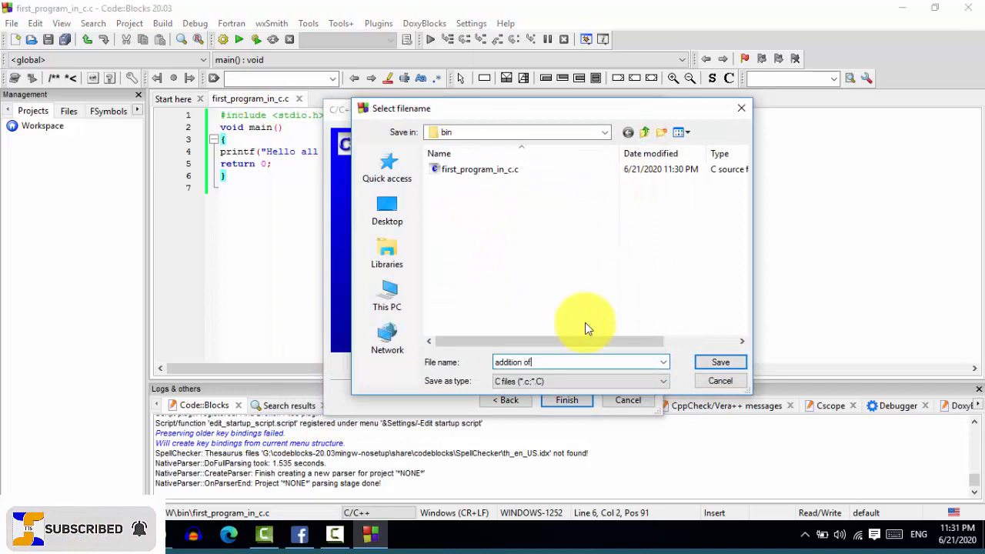
{"action": "type", "text": " two number"}
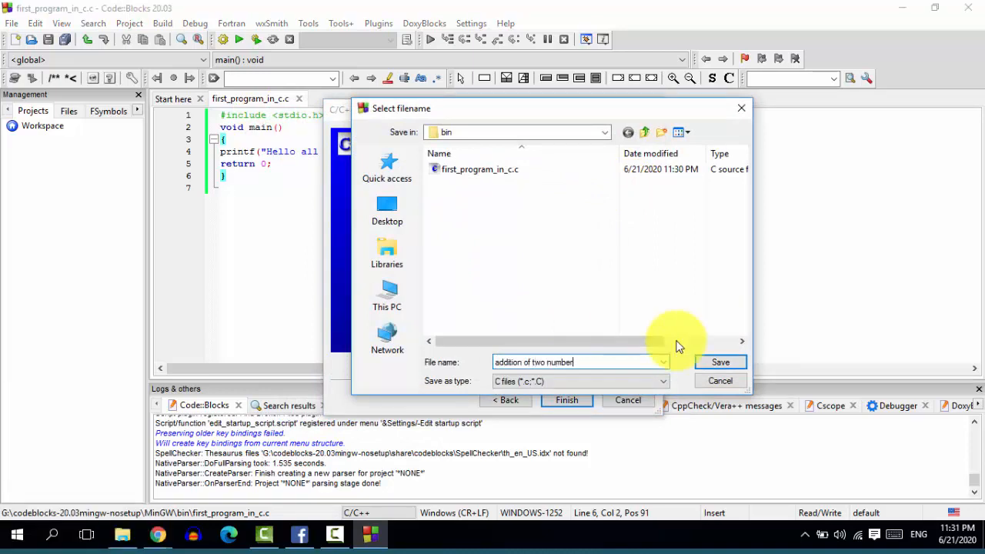
{"action": "left_click", "coordinate": [720, 361]}
{"action": "left_click", "coordinate": [567, 399]}
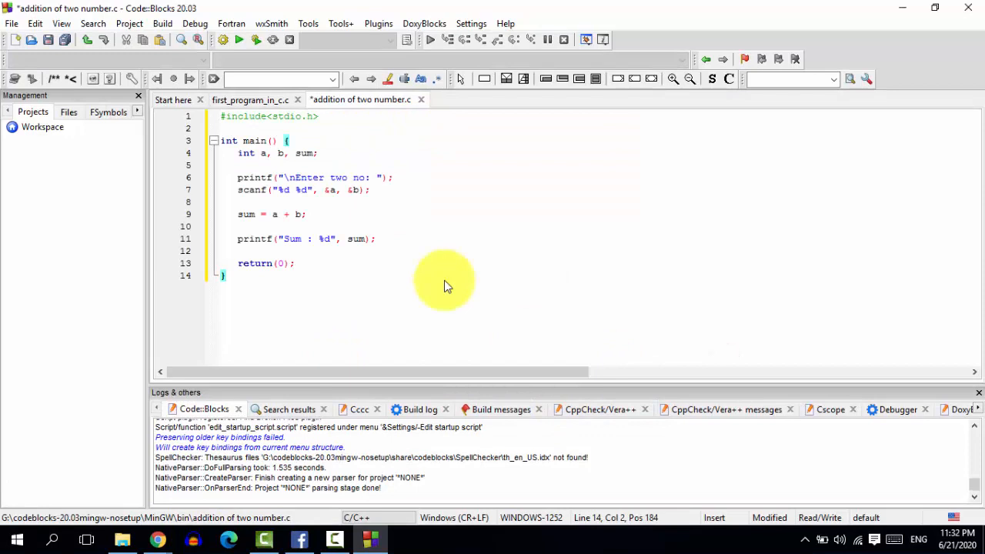
Step: Build and run addition of two number.c, enter 4 and 4 as the two numbers, and close the console window
{"action": "key", "text": "F9"}
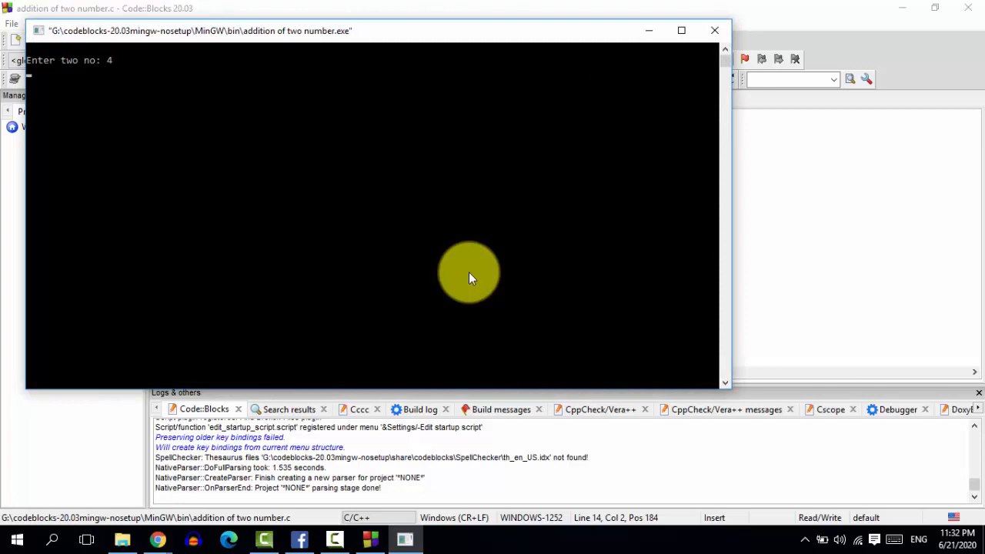
{"action": "key", "text": "Return"}
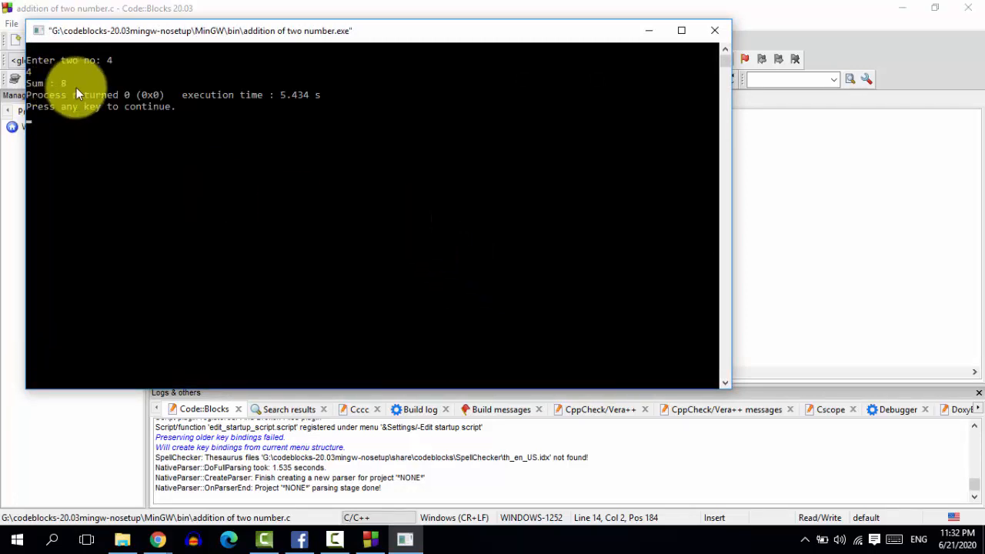
{"action": "key", "text": "Return"}
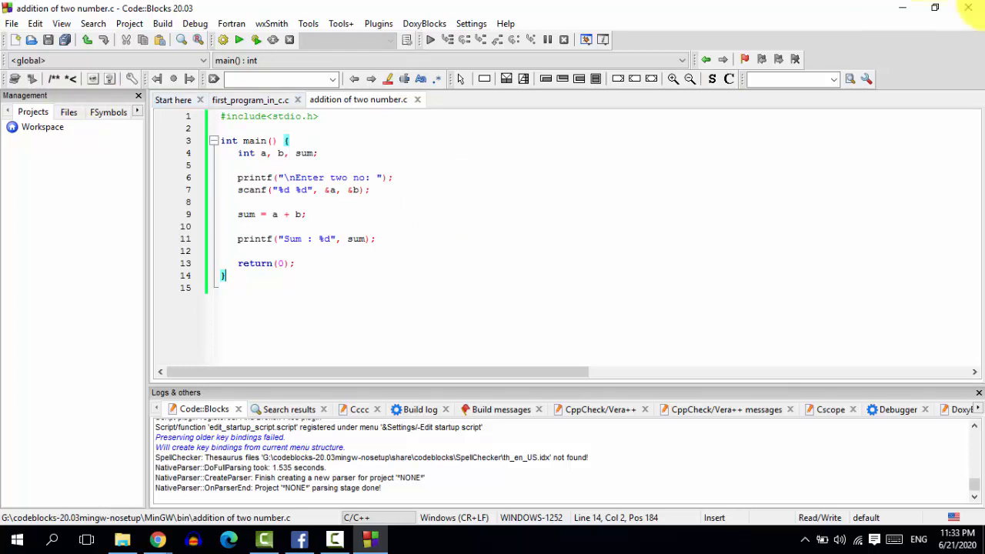
Step: Close Code::Blocks, saving the changed default perspective, and minimize the browser window to reach the desktop
{"action": "left_click", "coordinate": [976, 10]}
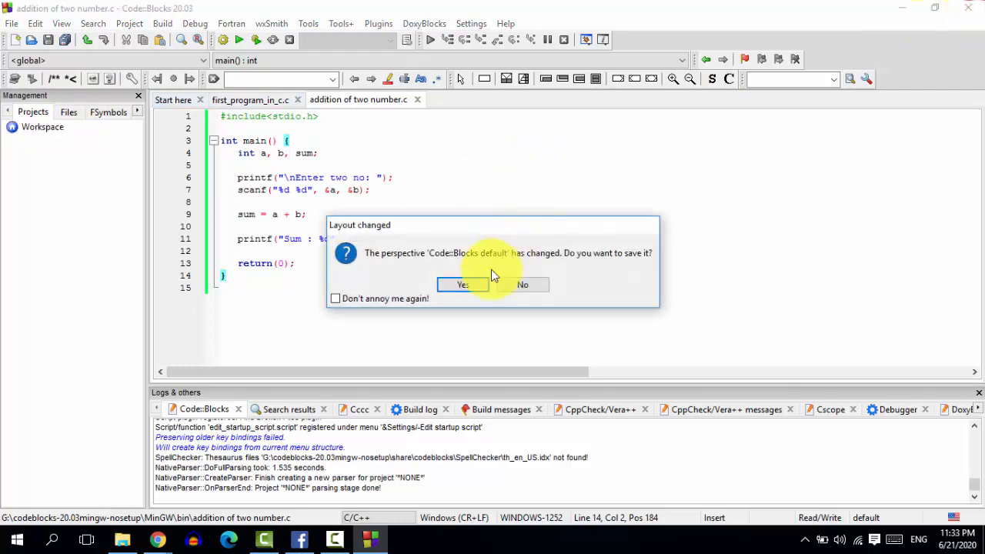
{"action": "left_click", "coordinate": [464, 287]}
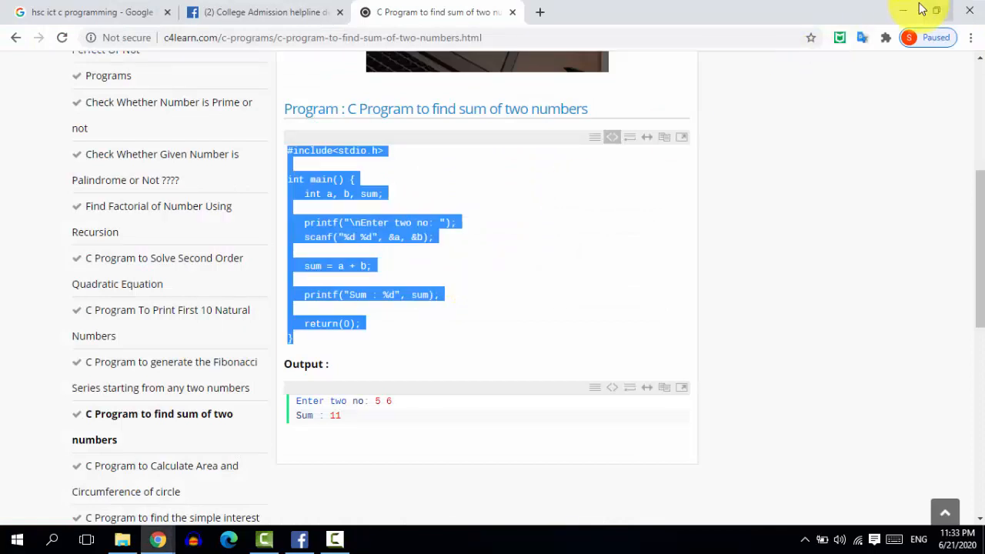
{"action": "left_click", "coordinate": [904, 11]}
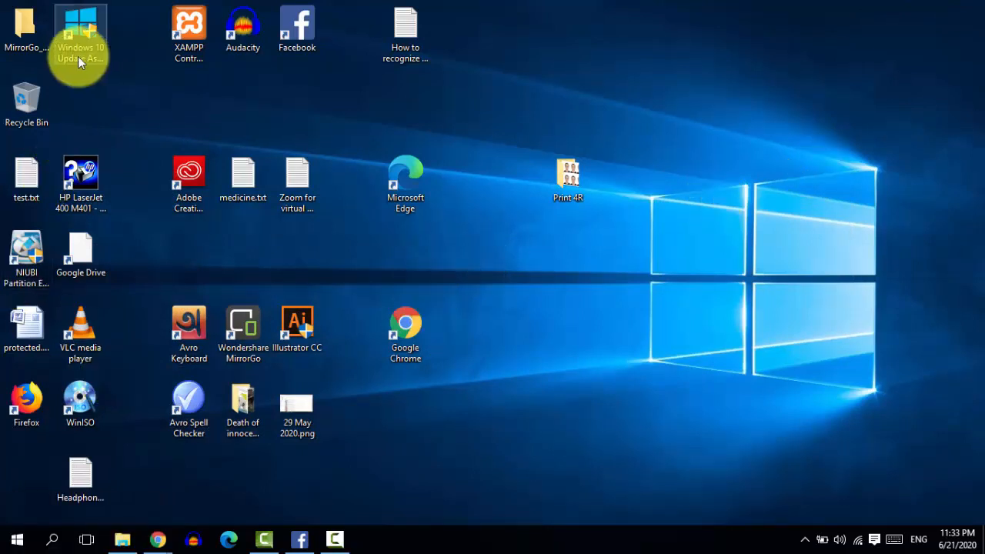
Step: In File Explorer, return to This PC, open codeblocks-20.03mingw-nosetup on PEN_DRIVE (G:) and launch codeblocks.exe
{"action": "left_click", "coordinate": [120, 545]}
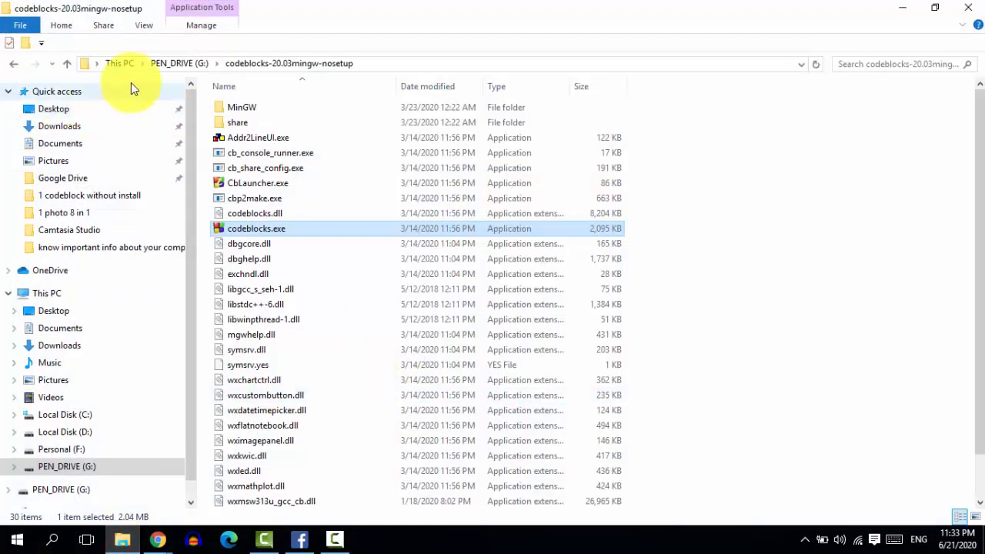
{"action": "left_click", "coordinate": [119, 63]}
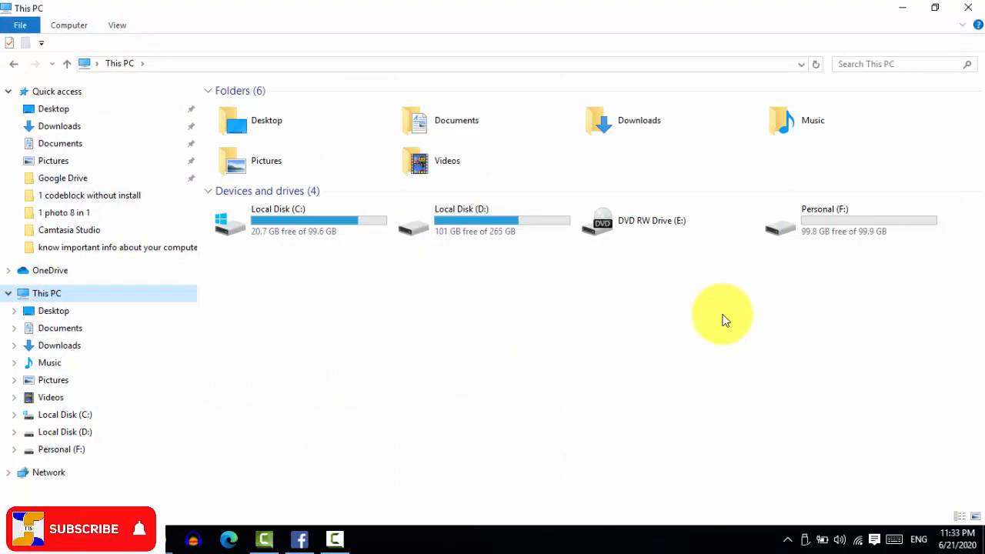
{"action": "double_click", "coordinate": [254, 252]}
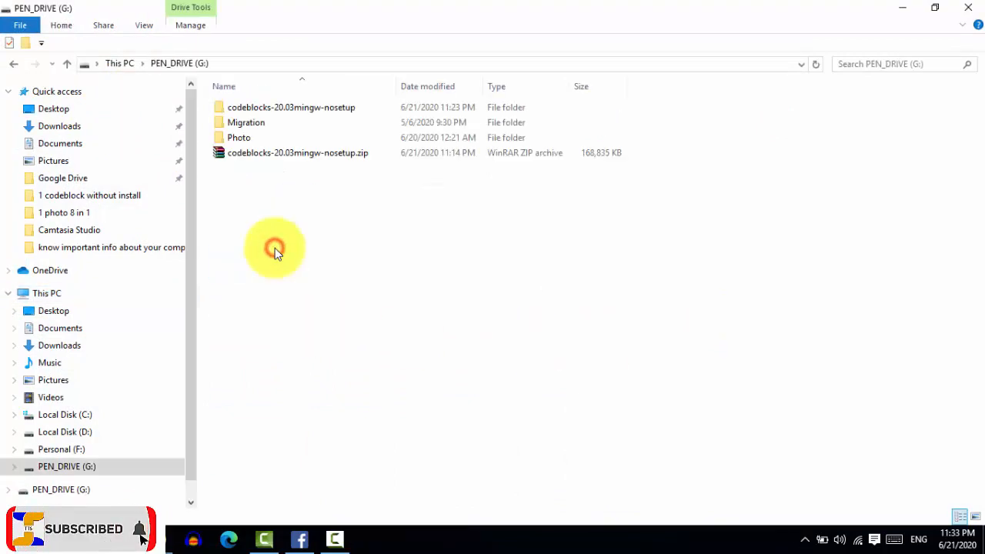
{"action": "double_click", "coordinate": [269, 109]}
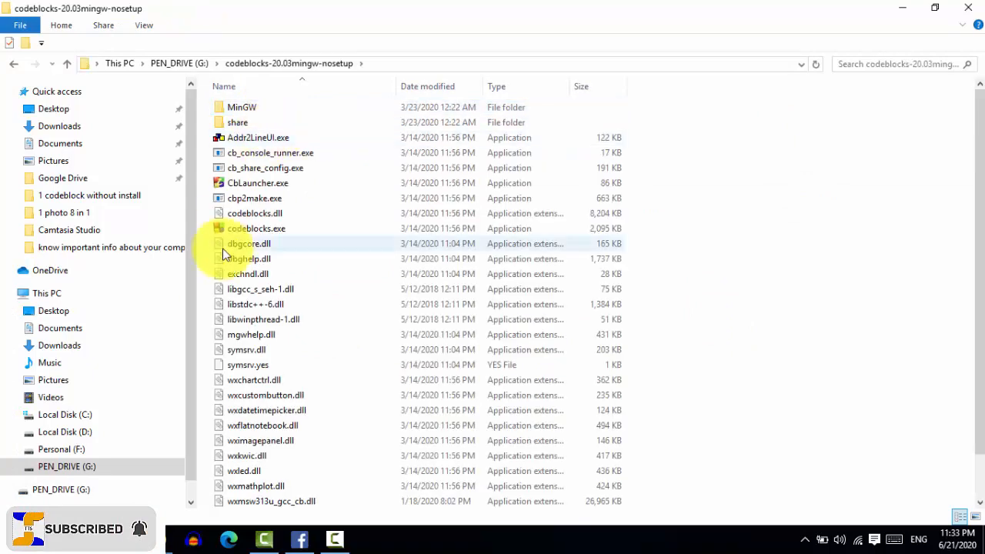
{"action": "left_click", "coordinate": [257, 231]}
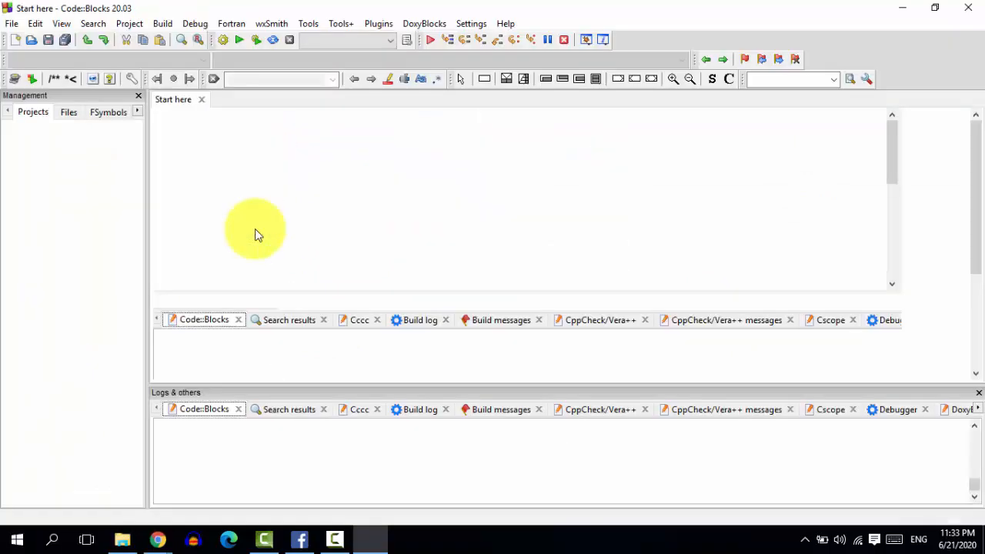
Step: Open the saved source file addition of two number.c from the bin folder
{"action": "left_click", "coordinate": [13, 25]}
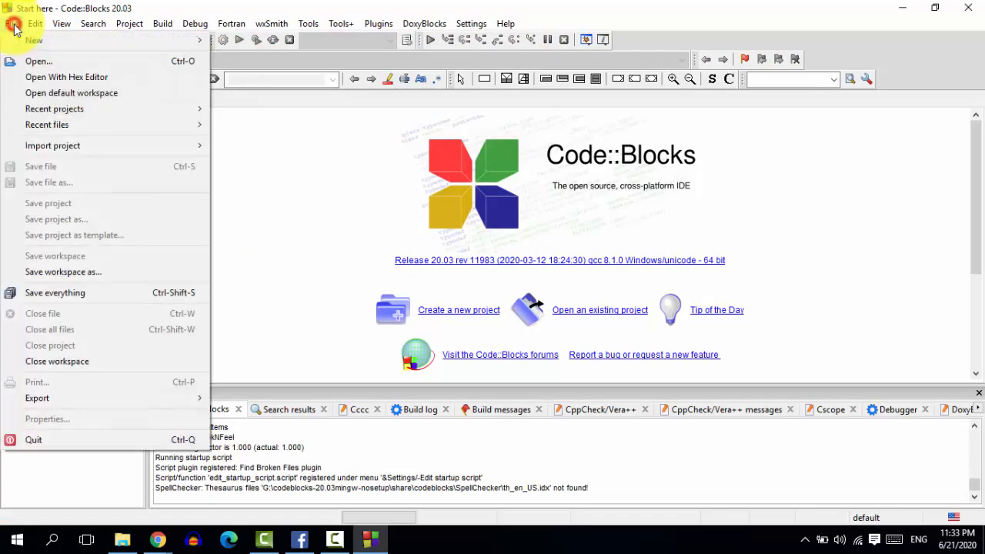
{"action": "left_click", "coordinate": [31, 61]}
{"action": "left_click", "coordinate": [439, 185]}
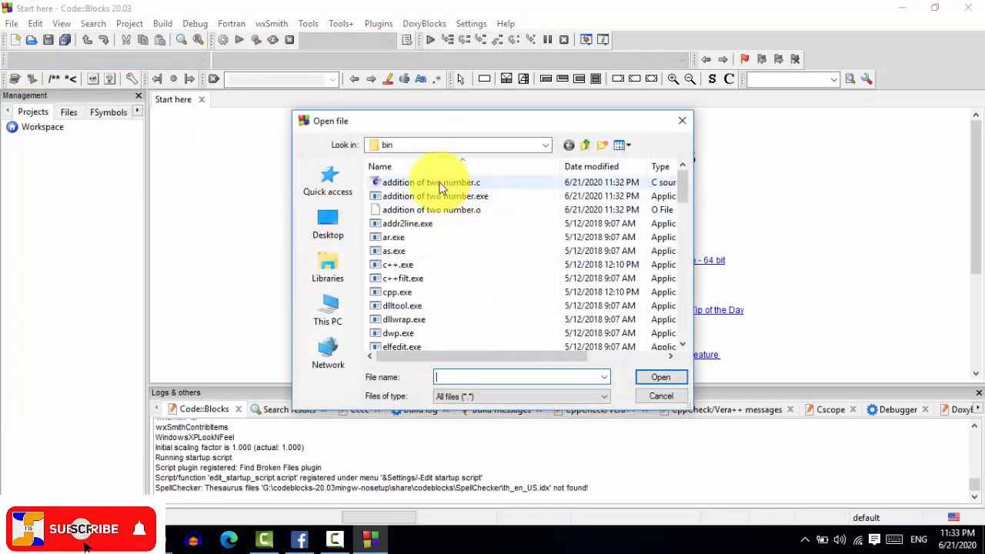
{"action": "double_click", "coordinate": [438, 185]}
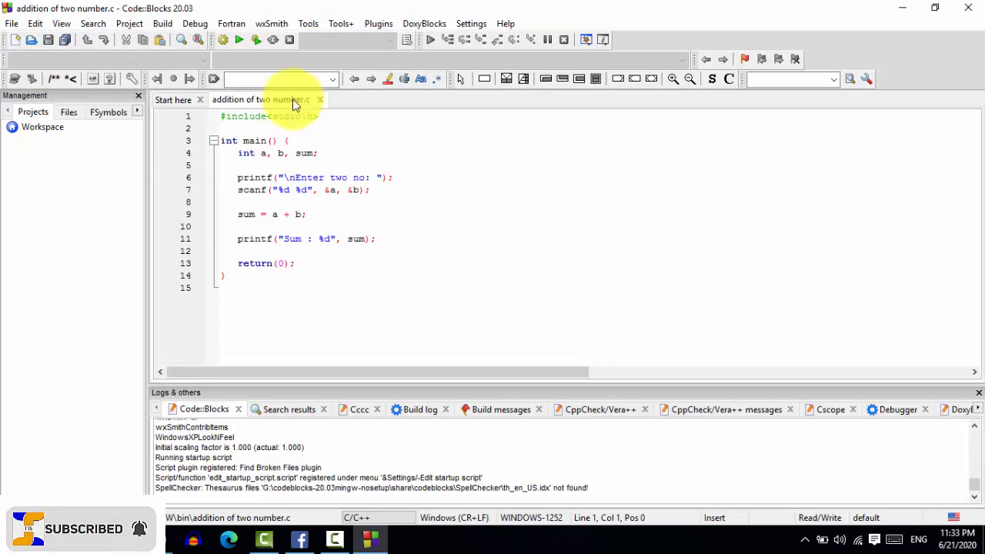
Step: Run the reopened addition program and enter 5 and 5 as the two numbers
{"action": "left_click", "coordinate": [237, 43]}
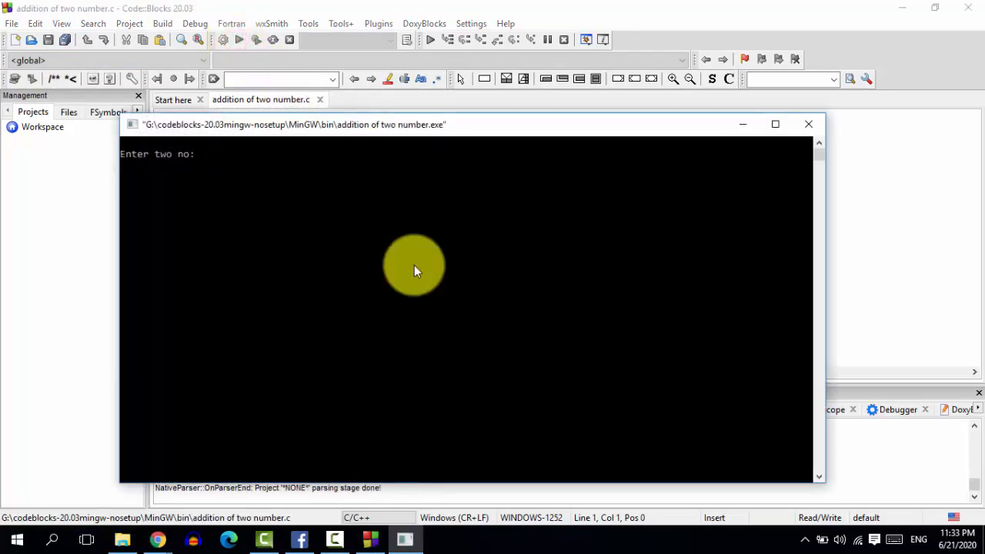
{"action": "type", "text": "5"}
{"action": "key", "text": "Return"}
{"action": "type", "text": "5"}
{"action": "key", "text": "Return"}
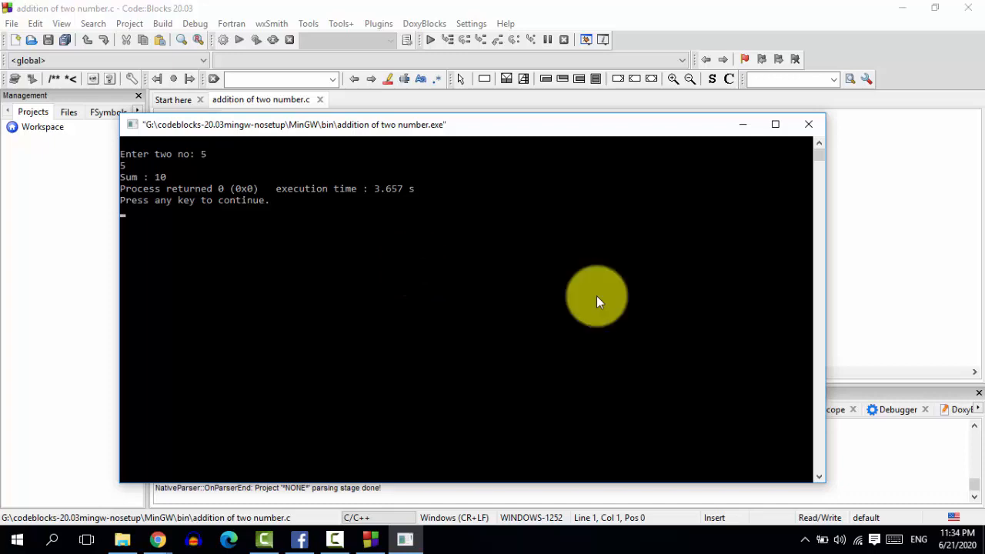